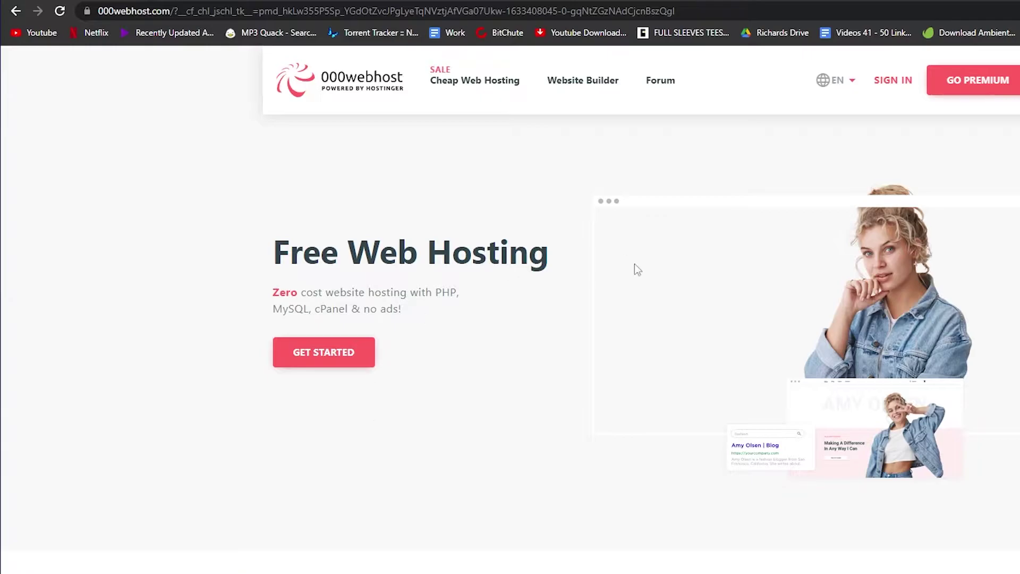
- Compare the hosting plans and start signing up for the Free Web Hosting plan
scroll(598, 327, "down", 8)
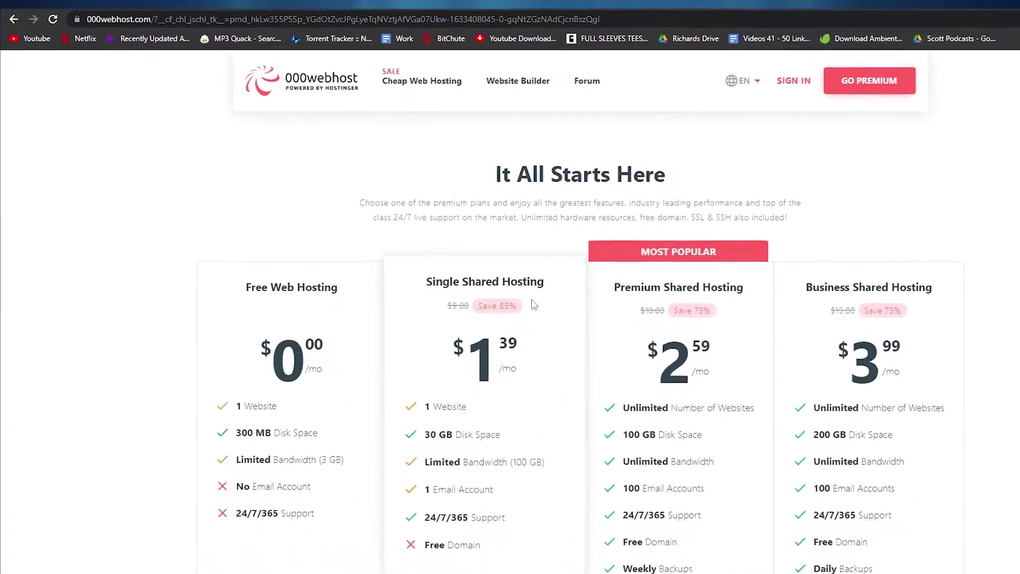
scroll(534, 304, "up", 8)
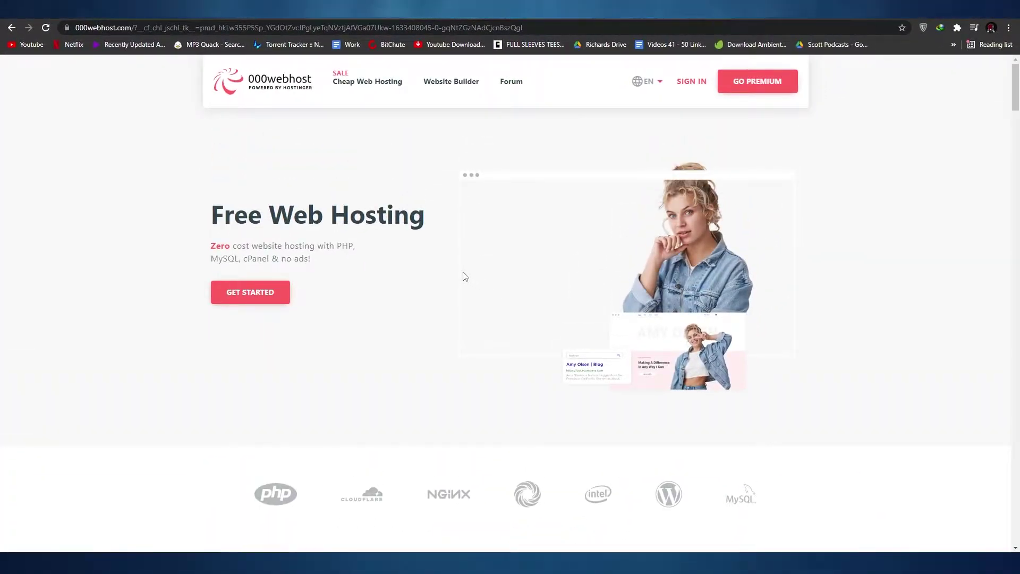
scroll(468, 298, "down", 12)
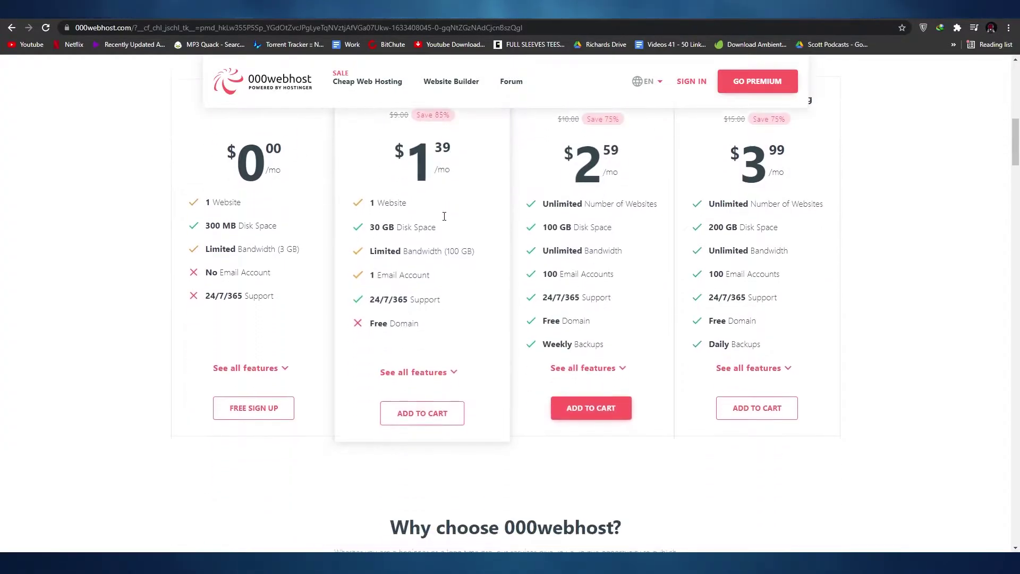
scroll(467, 343, "up", 3)
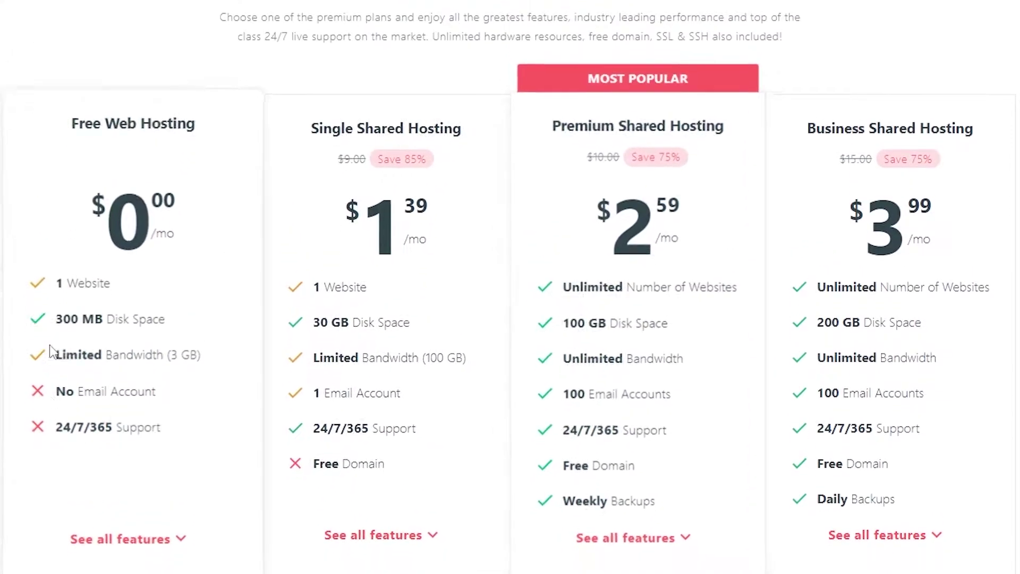
scroll(178, 191, "down", 1)
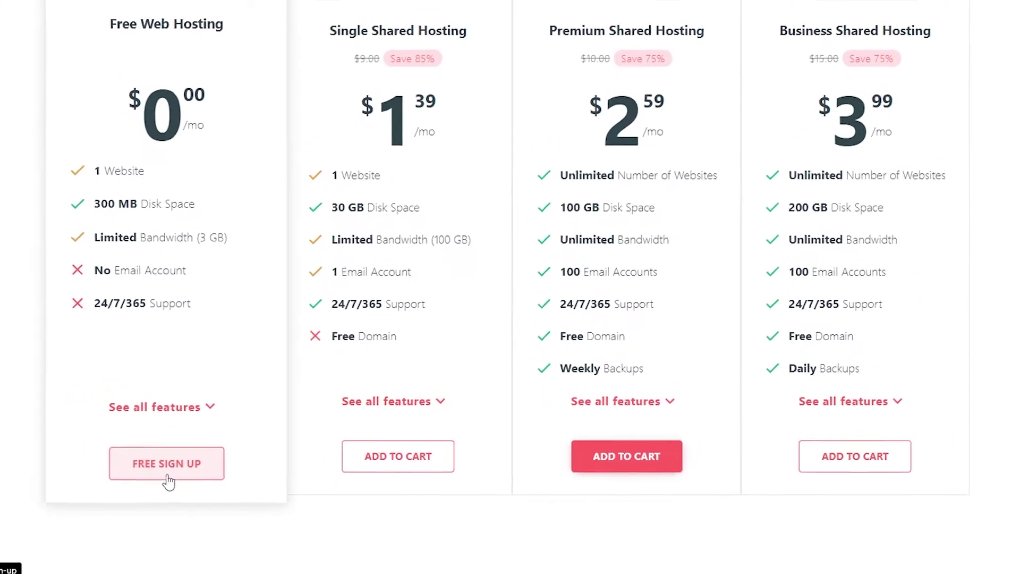
left_click(136, 475)
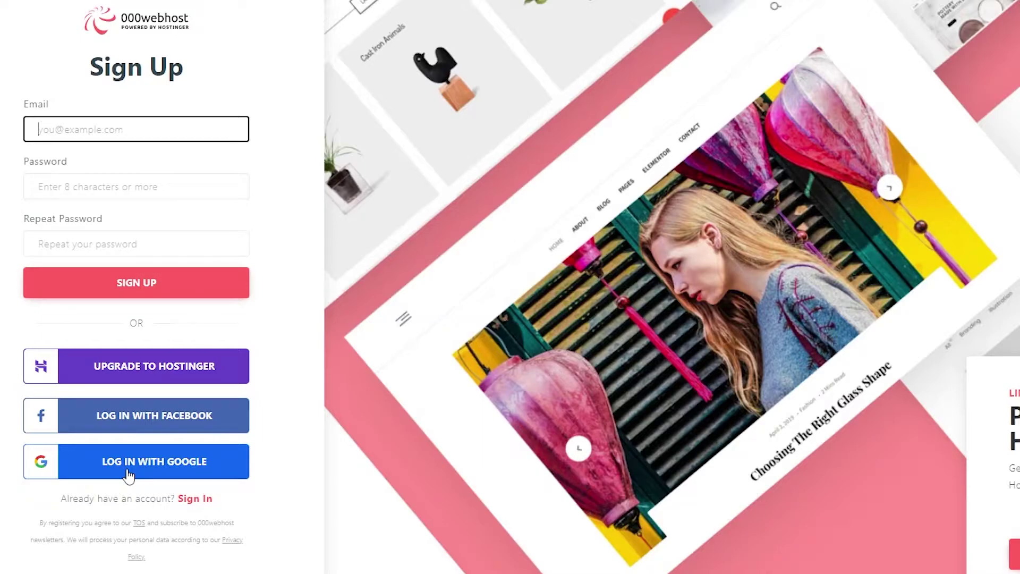
- Sign up with a Google account and choose Other as the purpose of the site
left_click(127, 467)
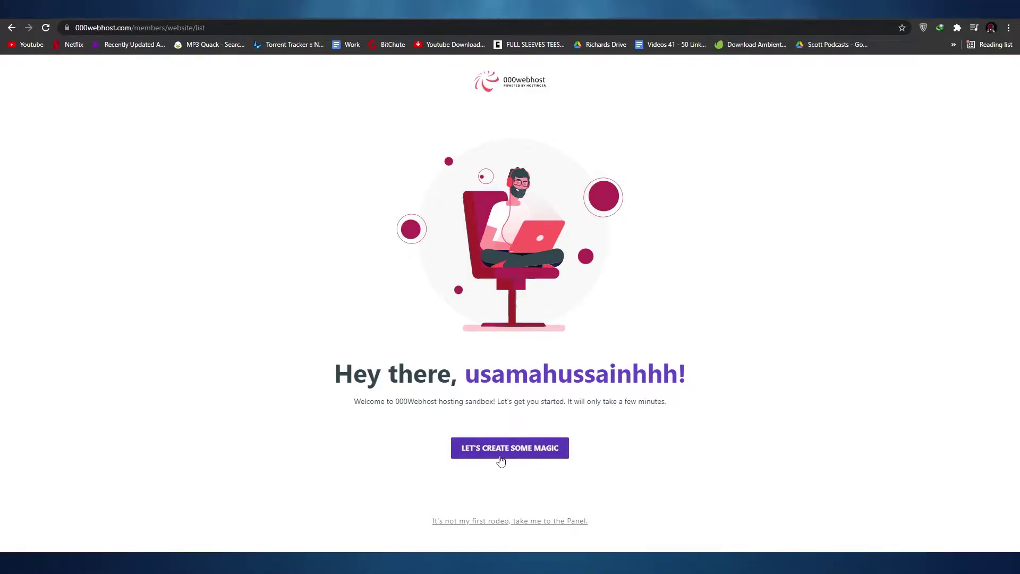
scroll(501, 458, "down", 1)
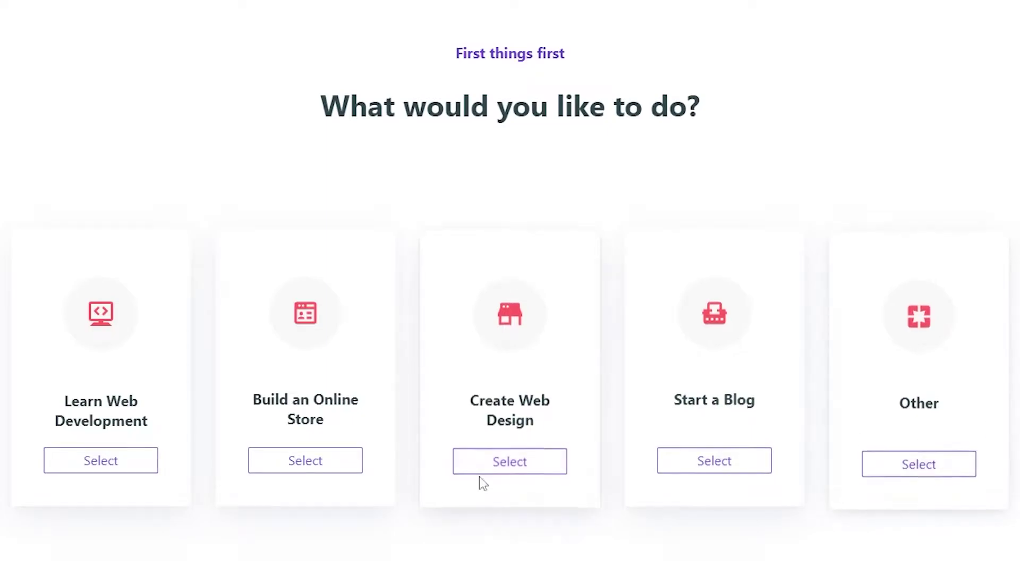
left_click(946, 466)
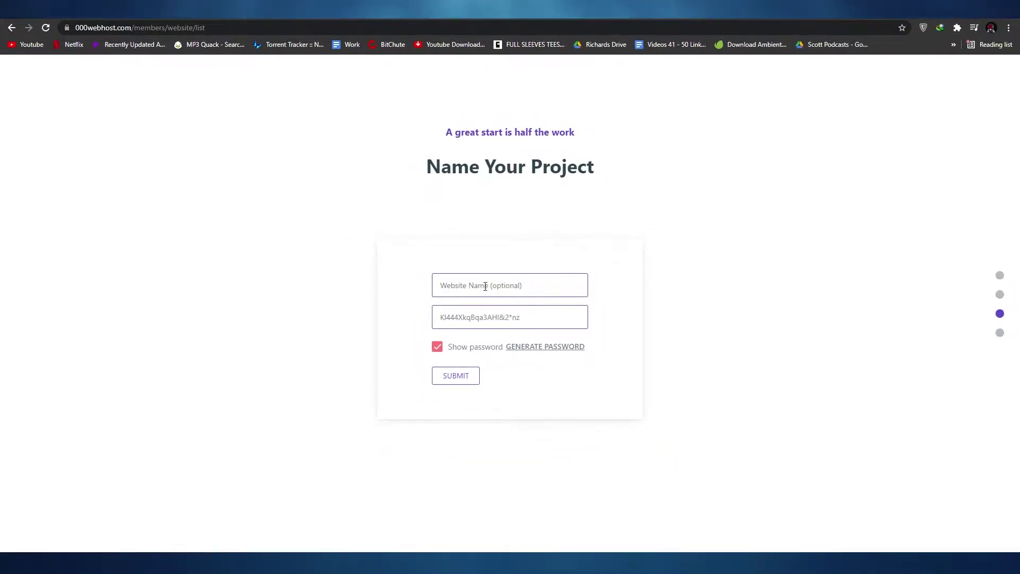
- Try to submit the project with a first name as website name and a website password
left_click(530, 277)
left_click(517, 318)
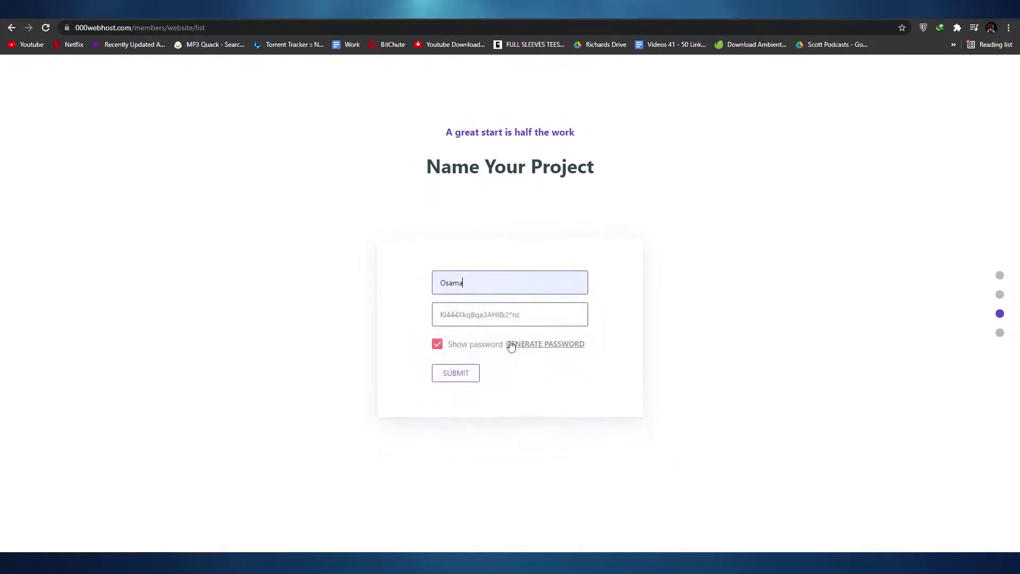
left_click(464, 318)
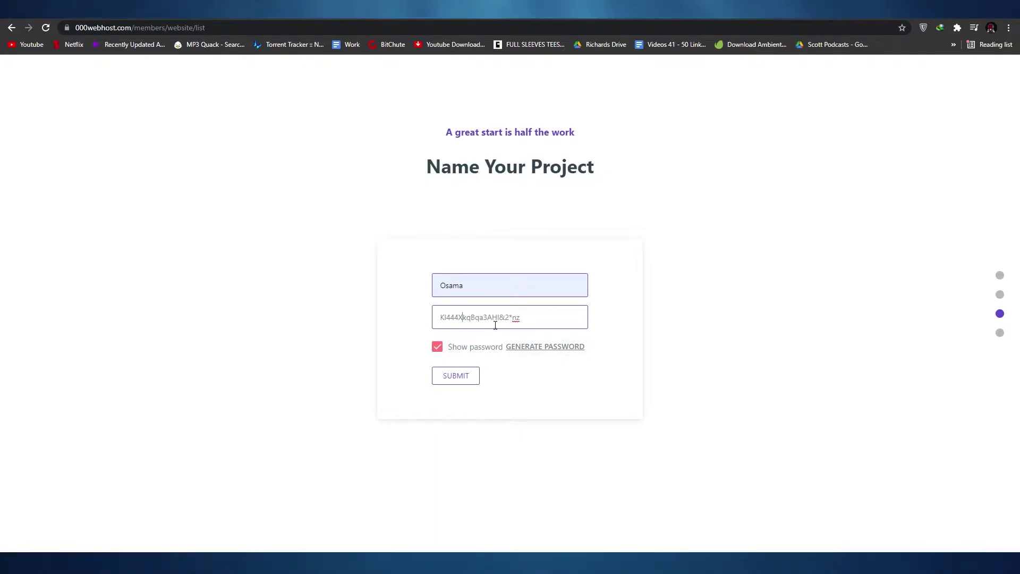
triple_click(526, 317)
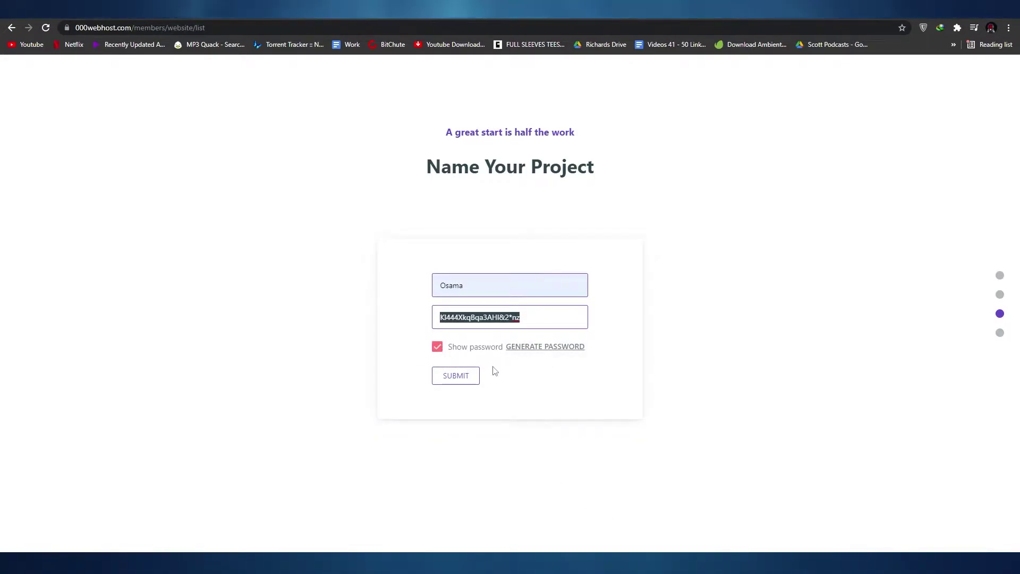
left_click(475, 371)
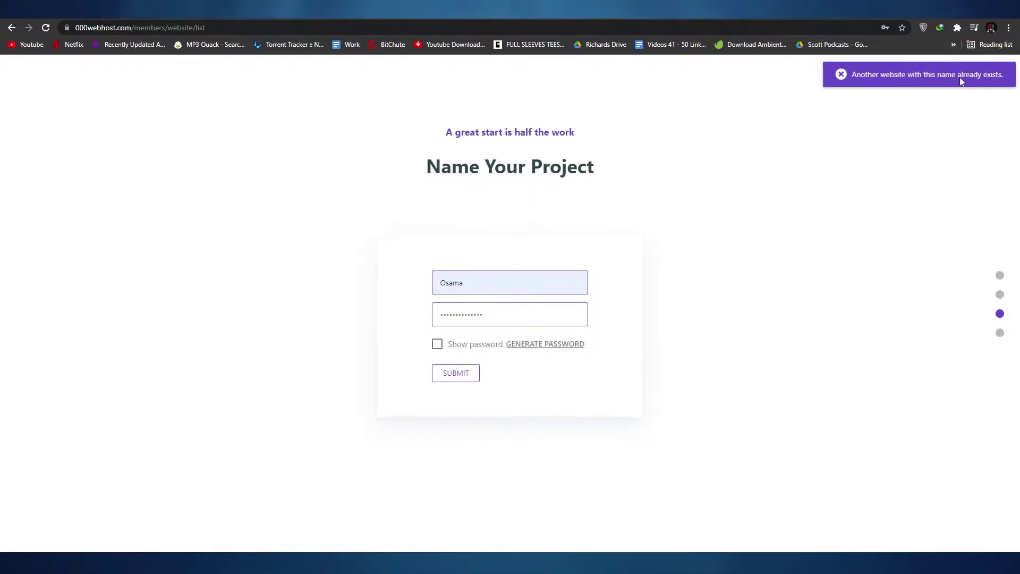
- Replace the project's website name with techies2022 and submit it
left_click(479, 291)
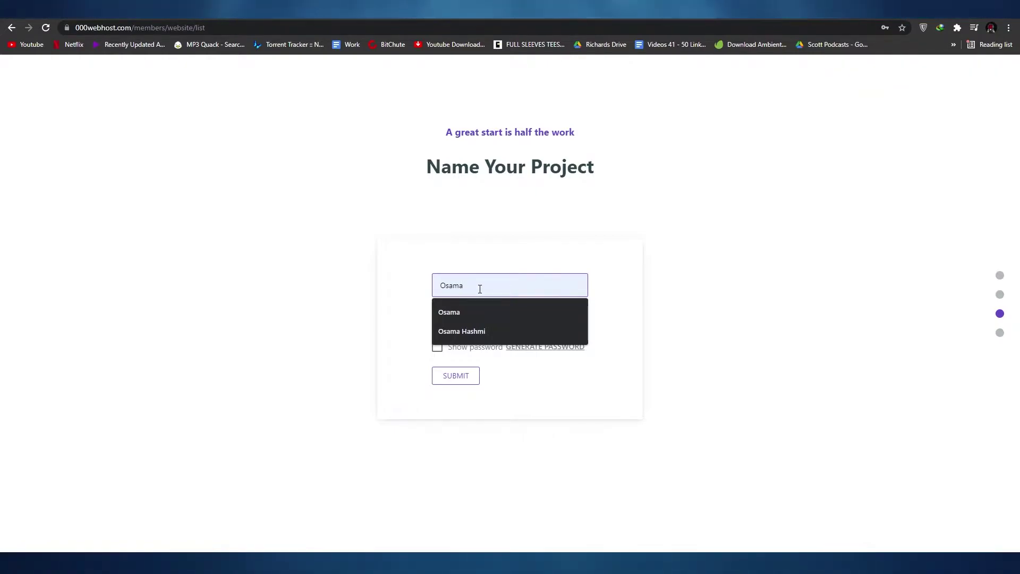
key("BackSpace")
key("BackSpace")
key("BackSpace")
key("BackSpace")
key("BackSpace")
key("Return")
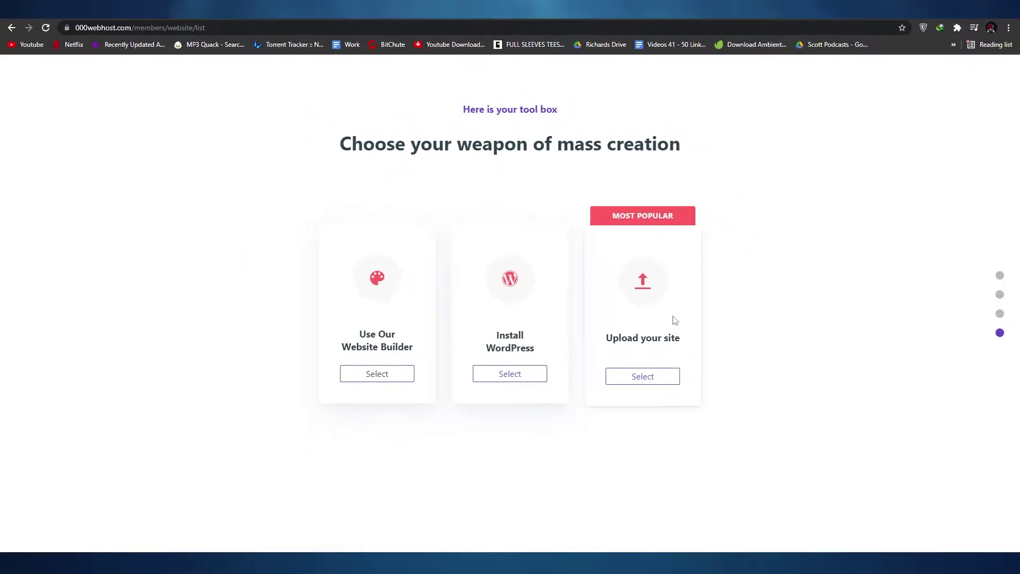
- Switch to File Explorer and look through the website files in the html folder of nagency_v1.0
key("alt+Tab")
left_click(286, 109)
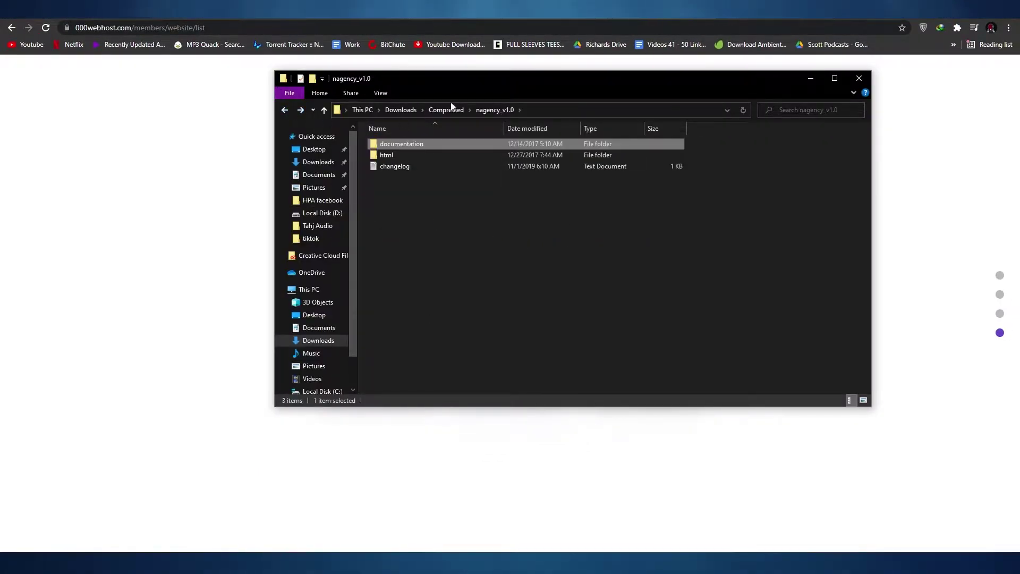
double_click(429, 154)
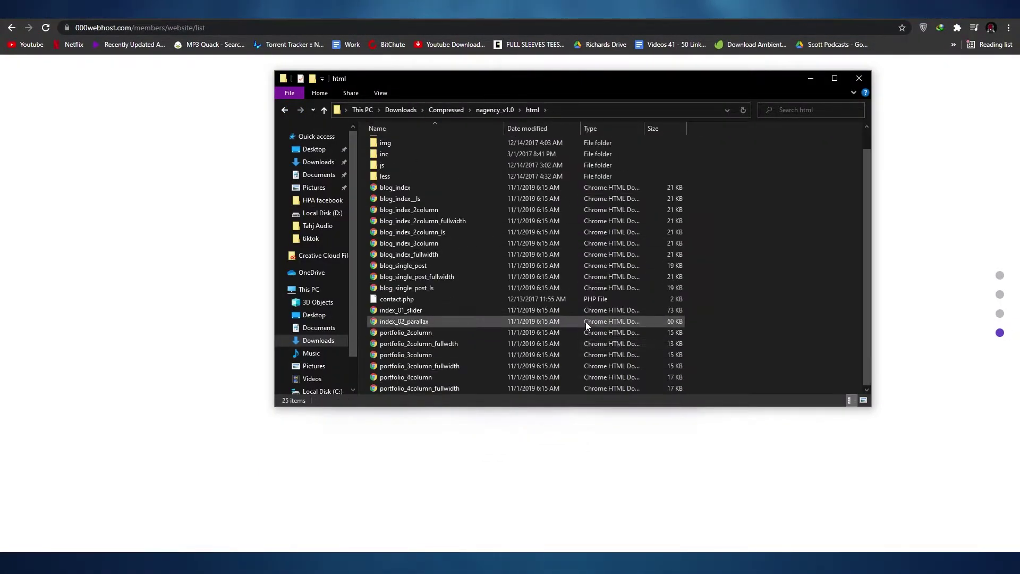
scroll(558, 340, "up", 1)
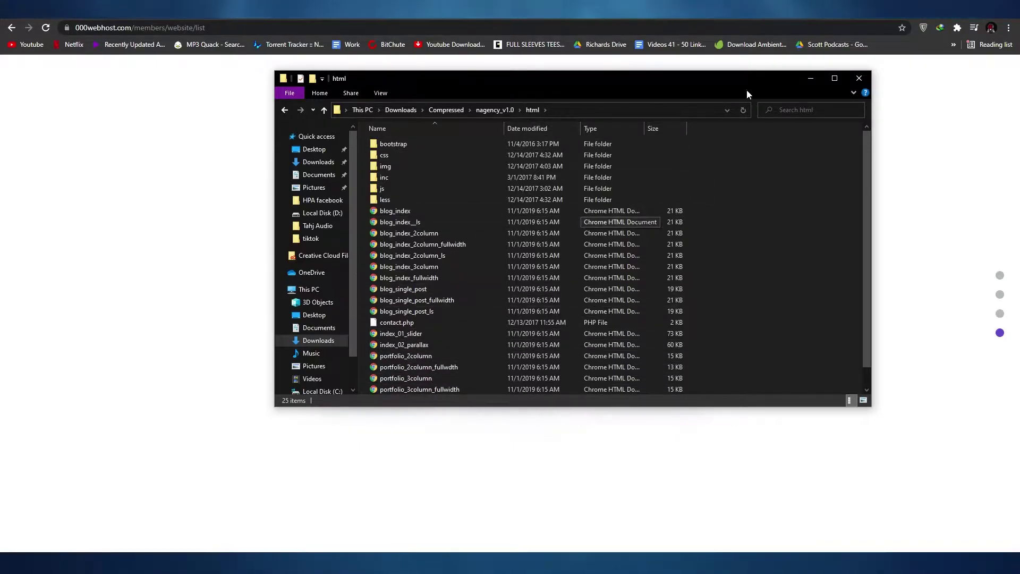
left_click(810, 78)
- Choose to upload an existing site and open the public_html folder in the file manager
left_click(622, 380)
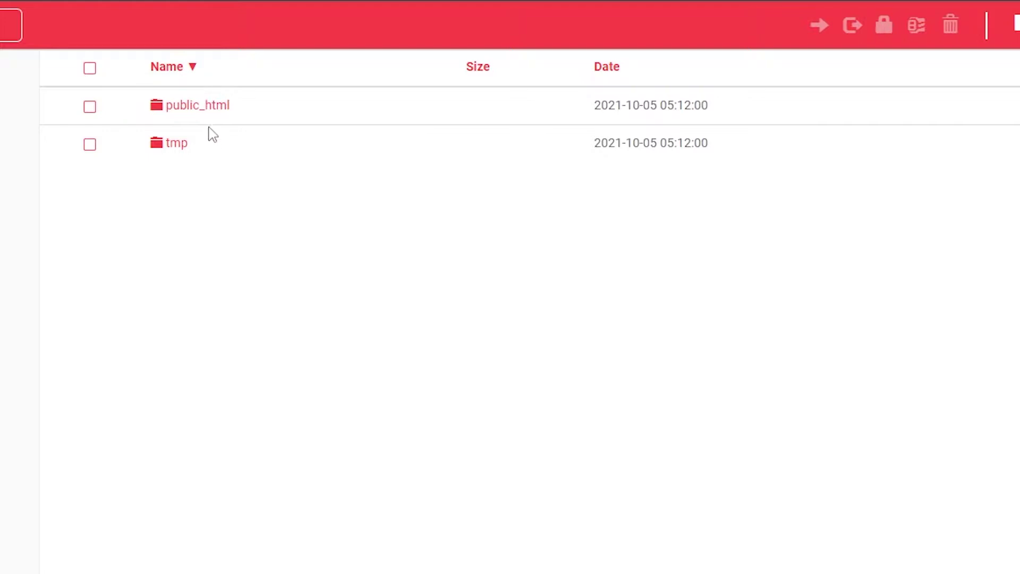
double_click(214, 113)
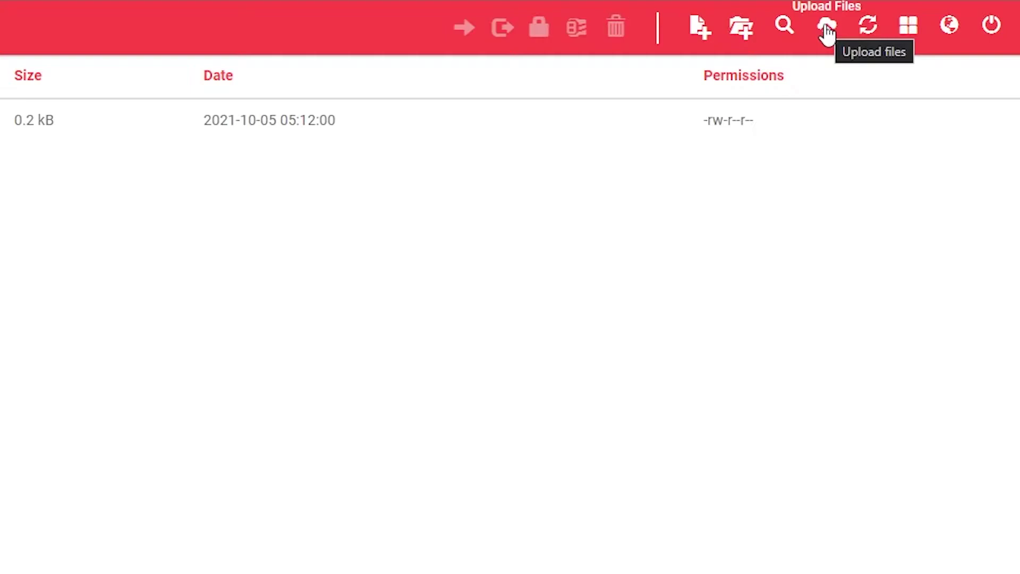
left_click(826, 27)
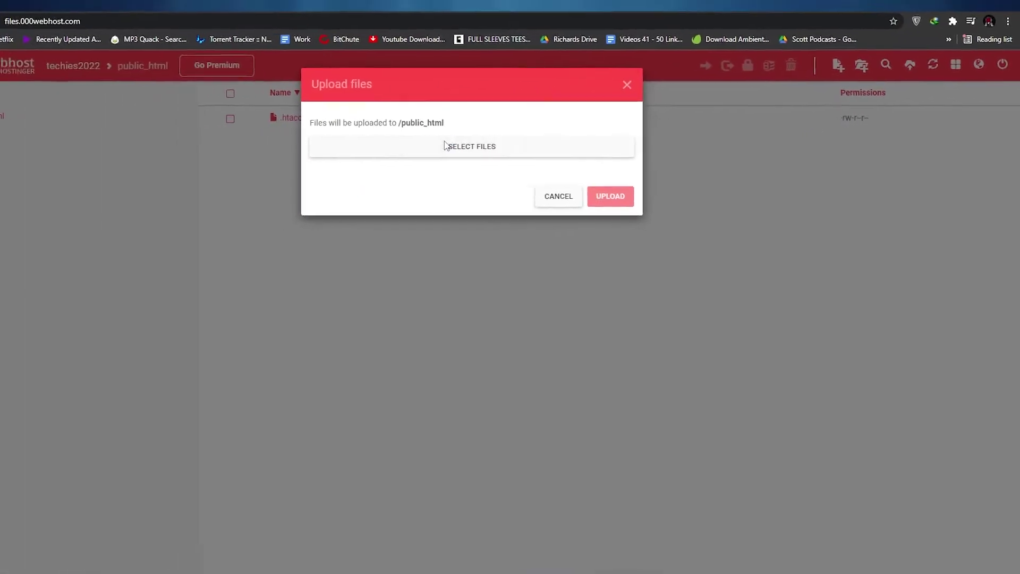
left_click(445, 145)
scroll(75, 209, "up", 3)
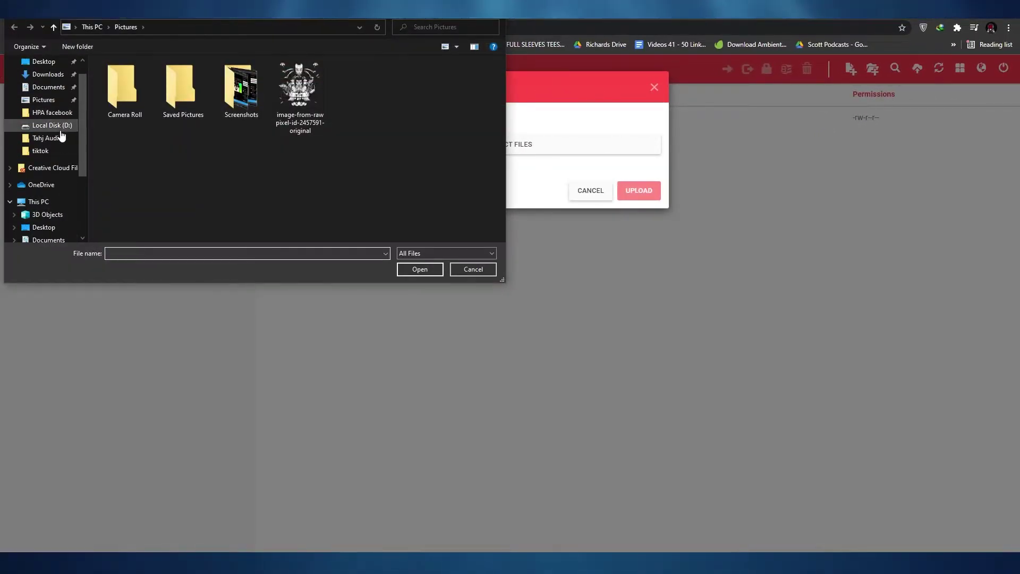
scroll(49, 204, "down", 1)
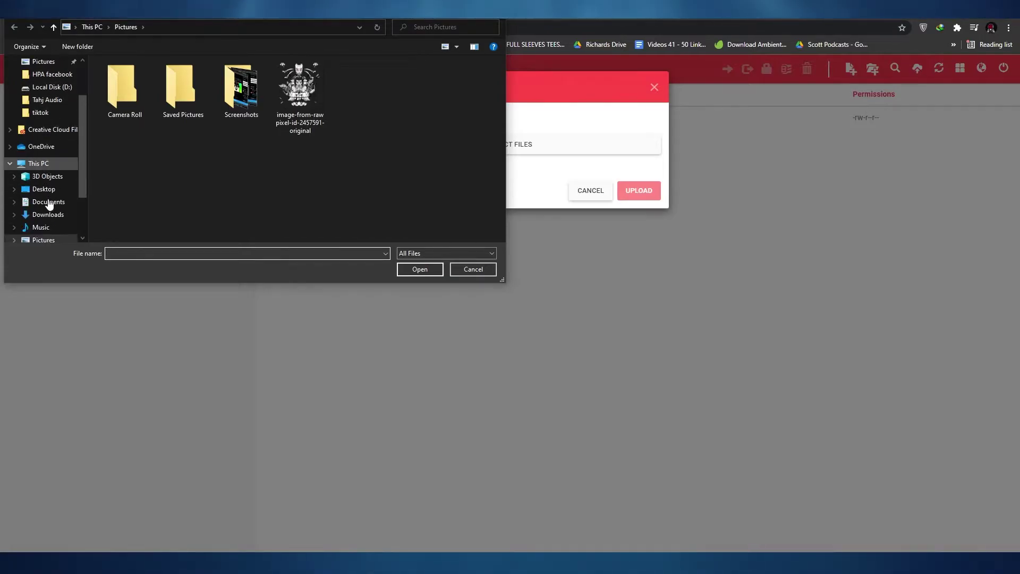
scroll(49, 204, "up", 2)
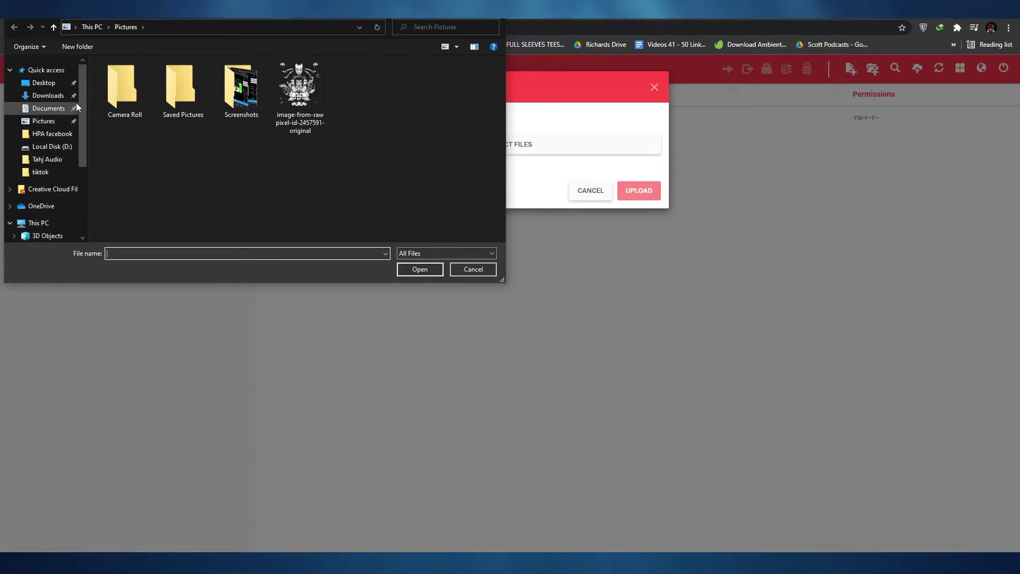
left_click(47, 96)
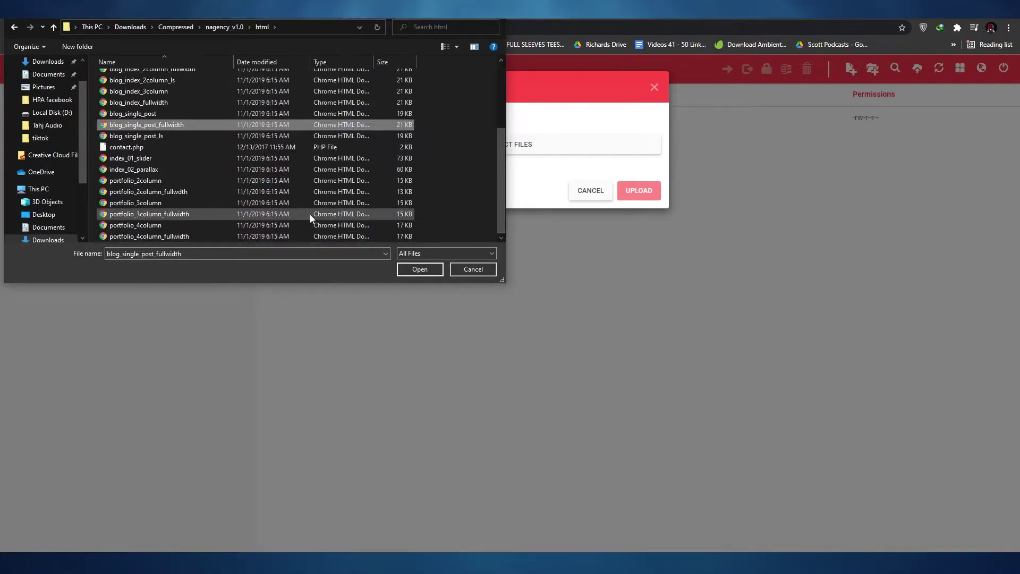
left_click(310, 203)
scroll(311, 233, "up", 3)
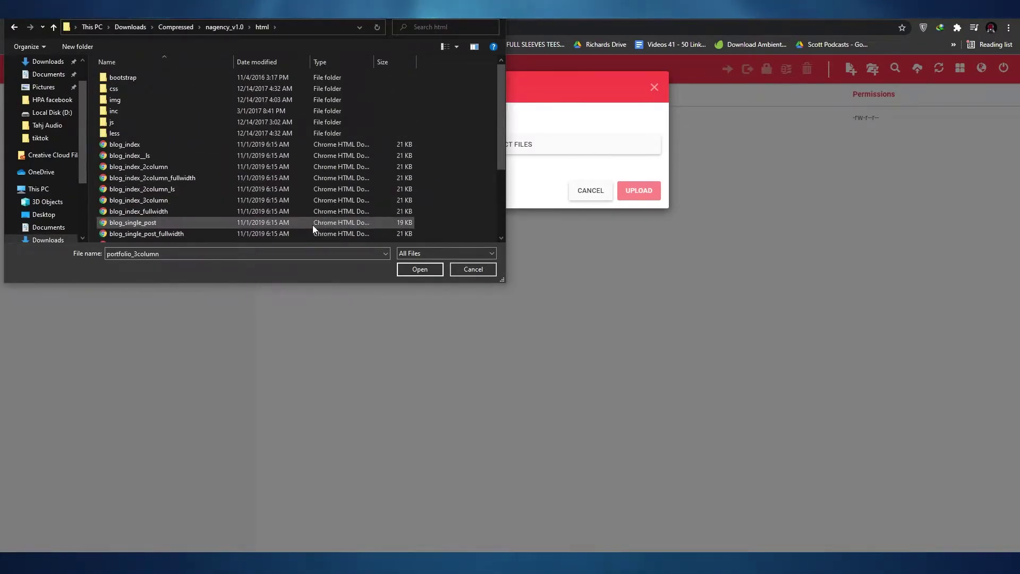
key("Escape")
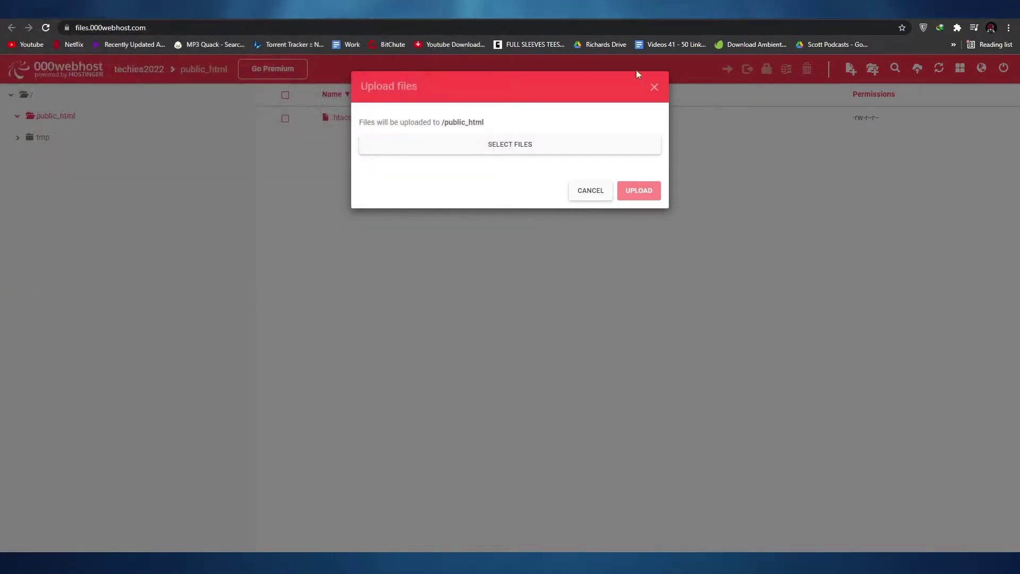
left_click(654, 87)
- Upload all folders and files from the nagency_v1.0 html folder in File Explorer to public_html
key("alt+Tab")
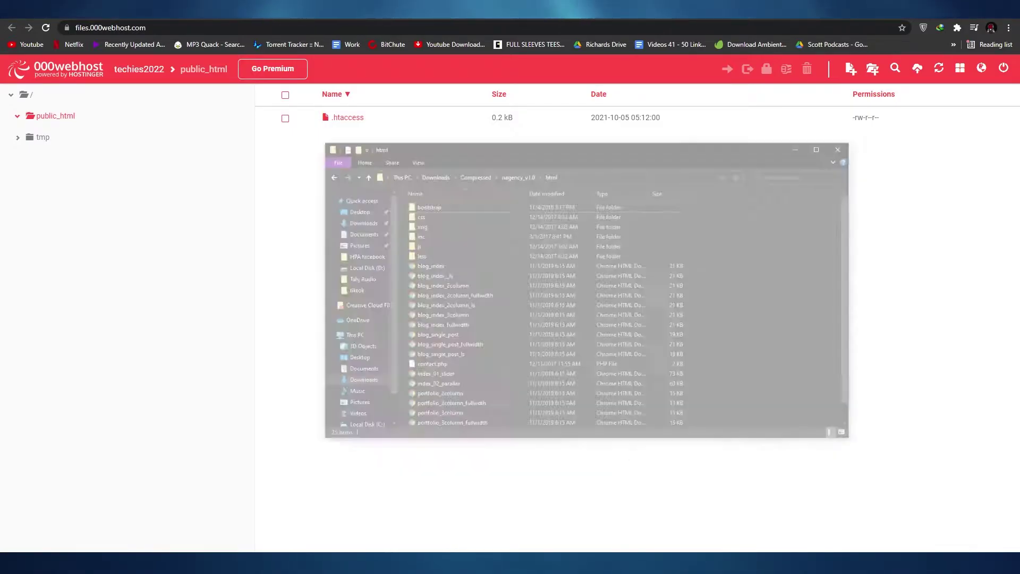
scroll(470, 228, "down", 1)
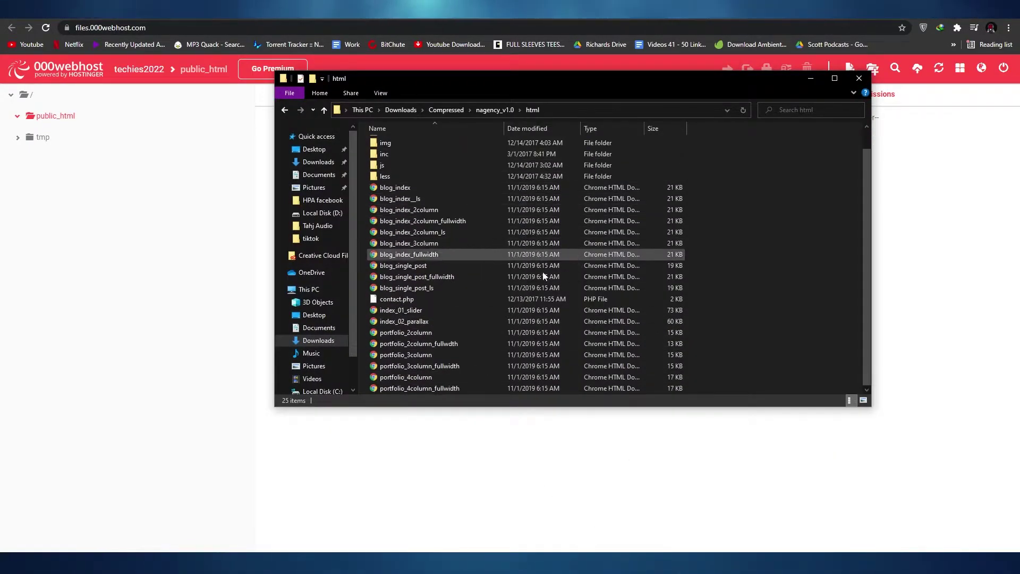
left_click_drag(652, 387, 367, 137)
left_click_drag(415, 212, 915, 256)
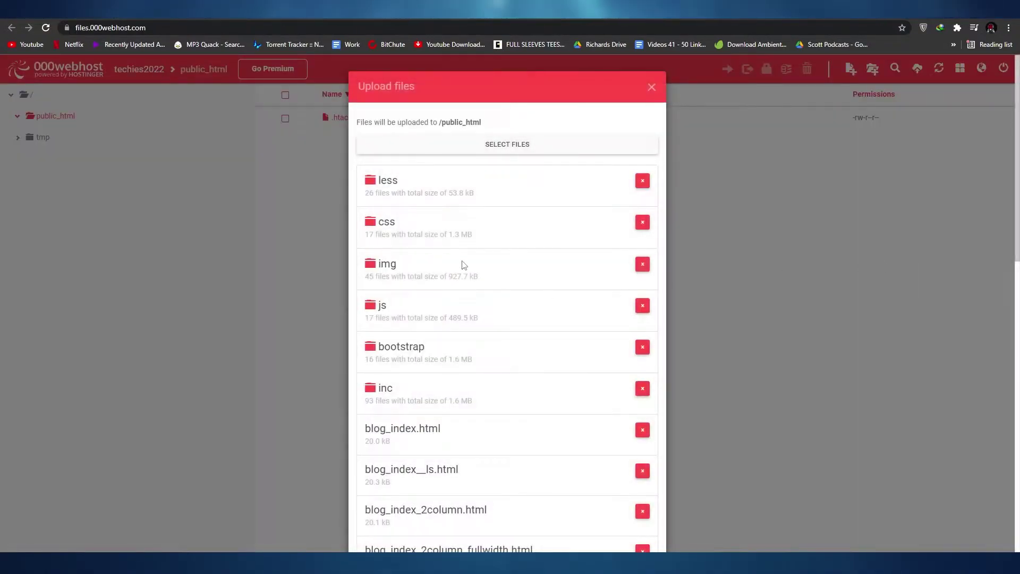
scroll(505, 345, "down", 10)
scroll(541, 424, "up", 15)
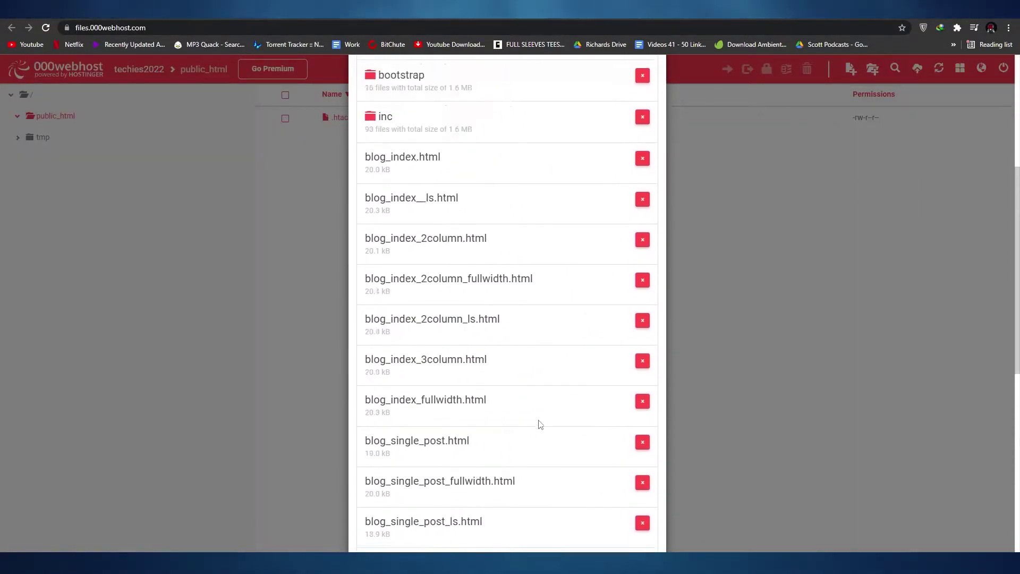
scroll(639, 531, "down", 15)
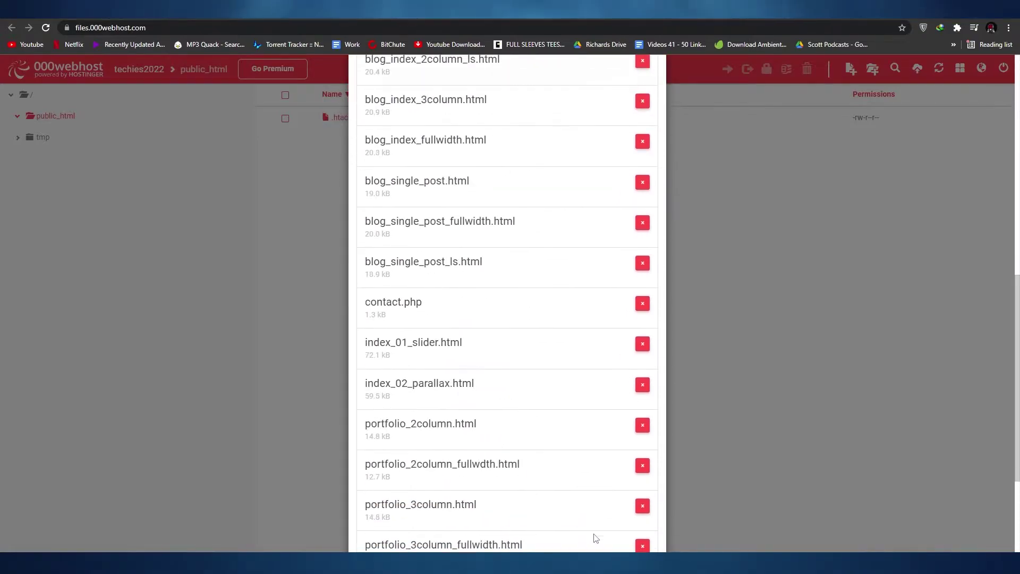
left_click(640, 519)
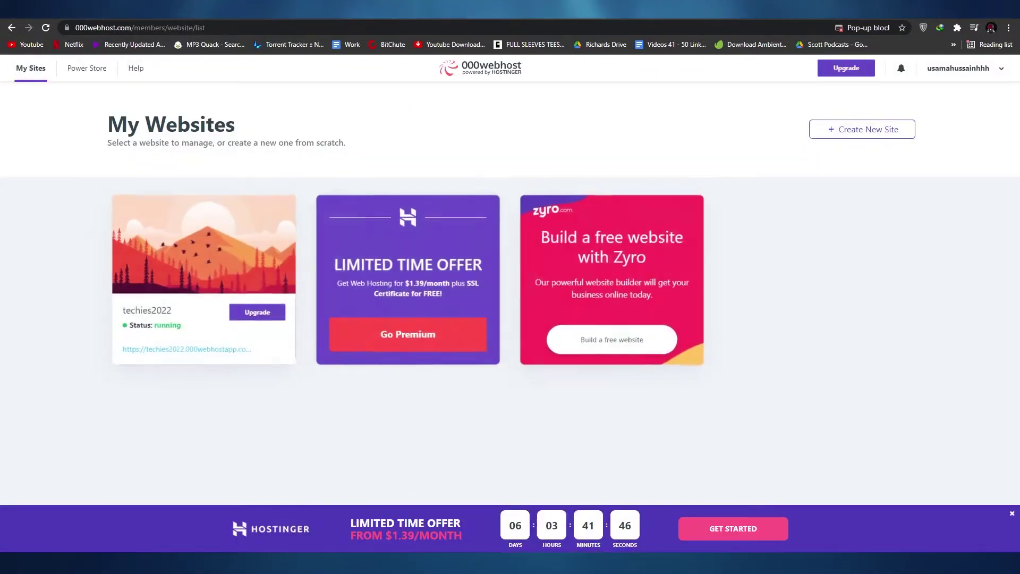
- Look over the techies2022 site's entry on the My Websites page
left_click(181, 11)
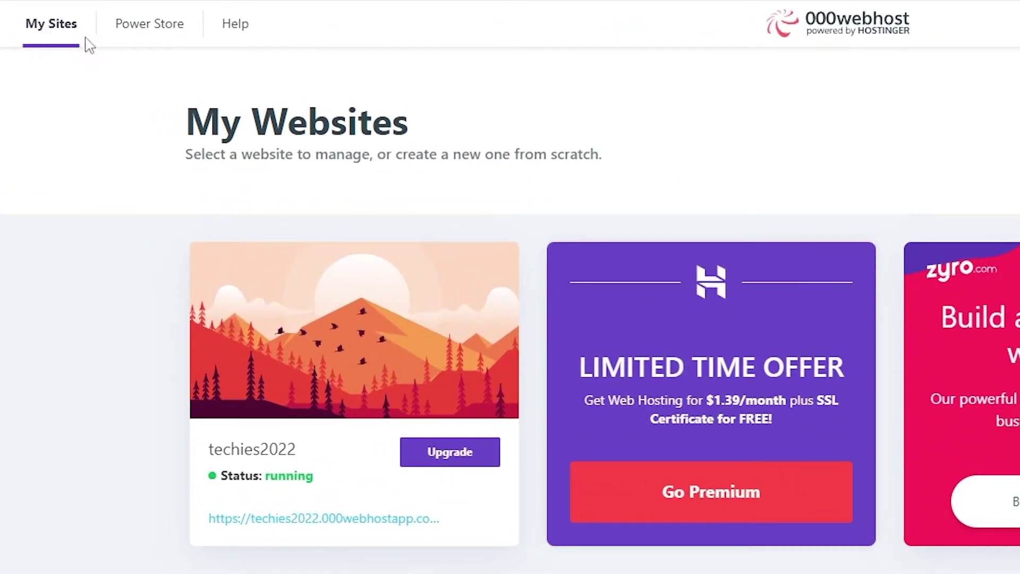
mouse_move(322, 410)
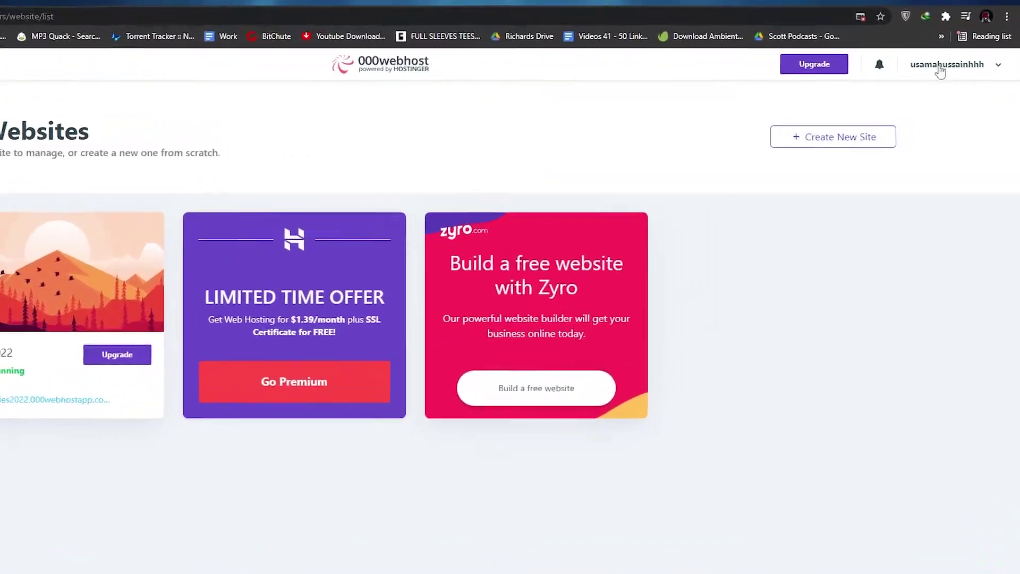
- Look over the account's profile settings and the partner offers in the Power Store
left_click(954, 68)
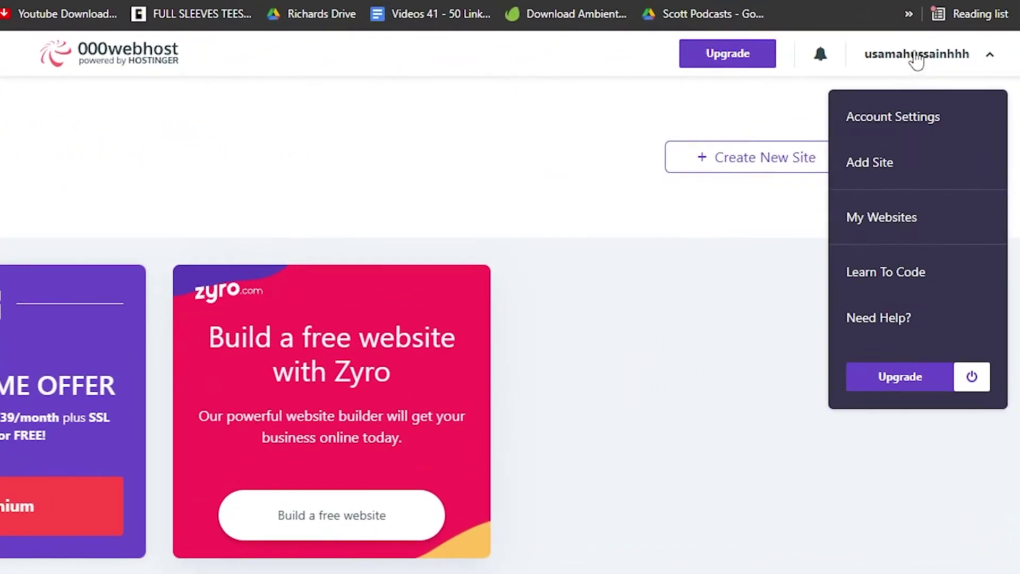
left_click(904, 118)
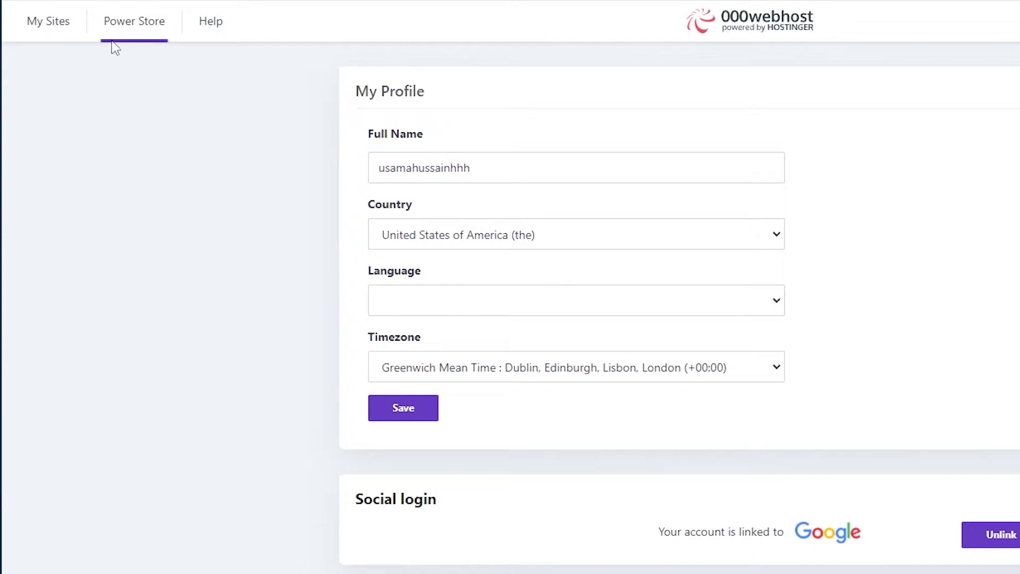
left_click(141, 37)
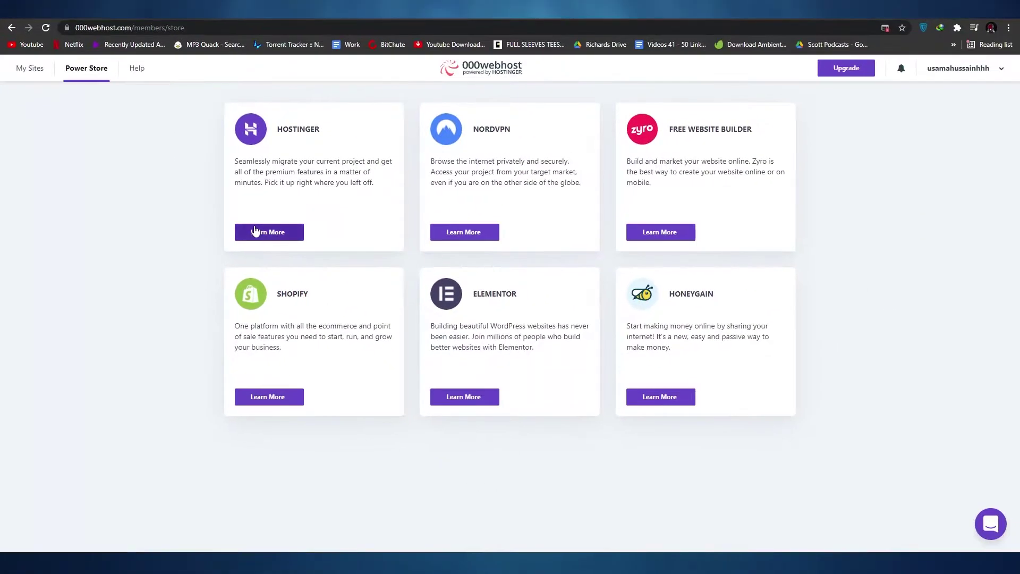
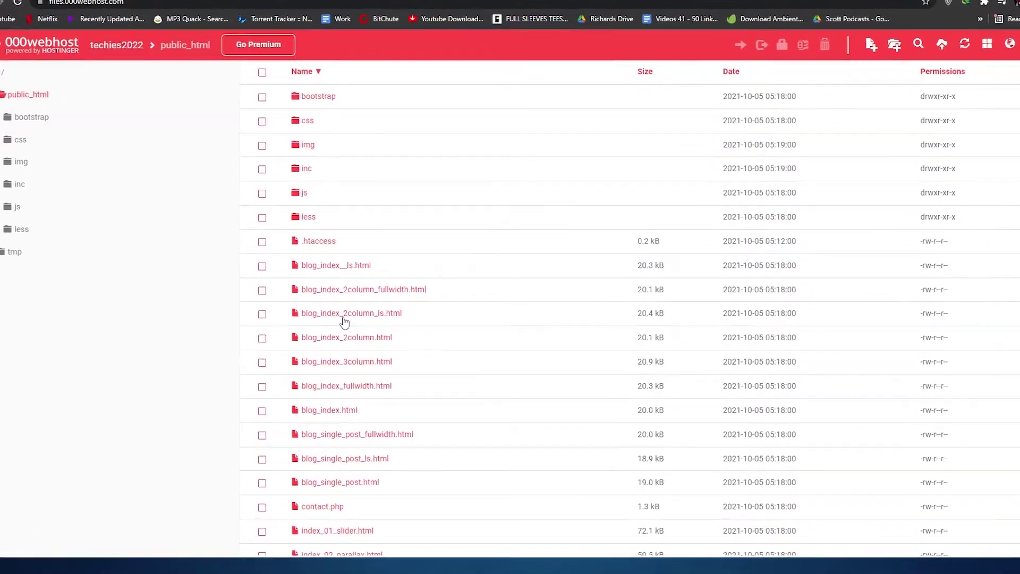
- View index_01_slider.html from public_html as a live page and look through its sections
scroll(344, 322, "down", 4)
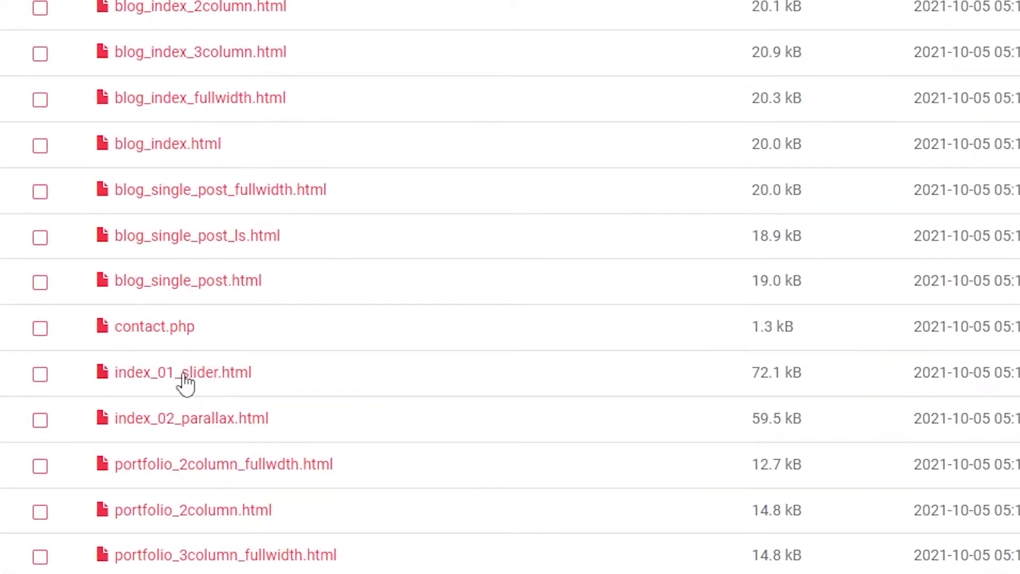
right_click(142, 382)
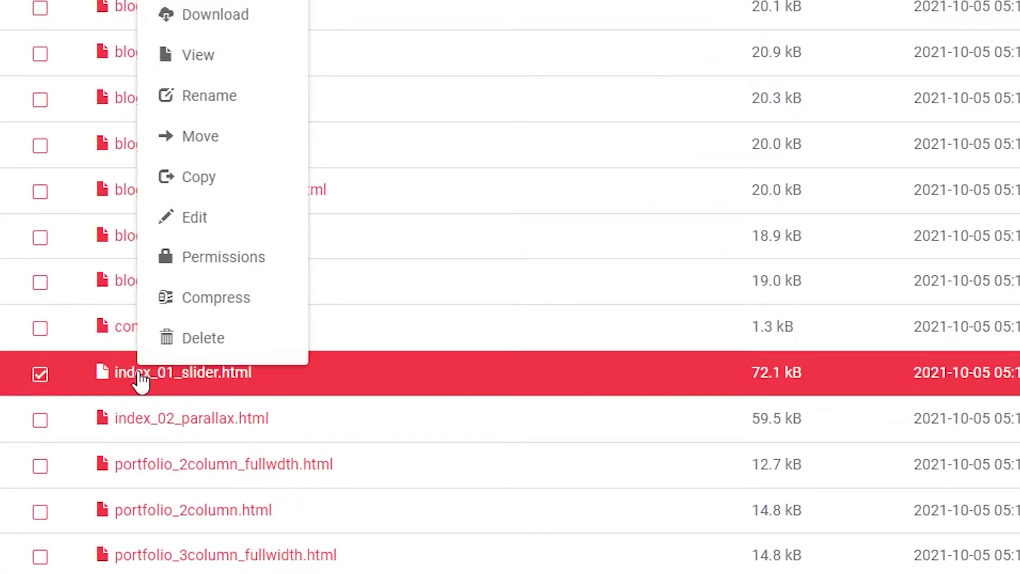
left_click(253, 61)
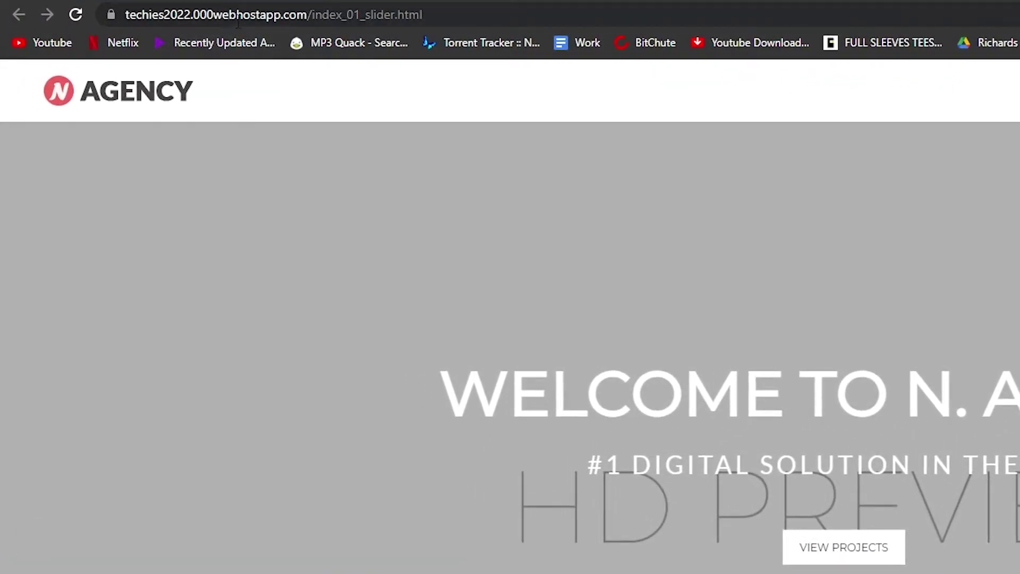
scroll(744, 532, "down", 15)
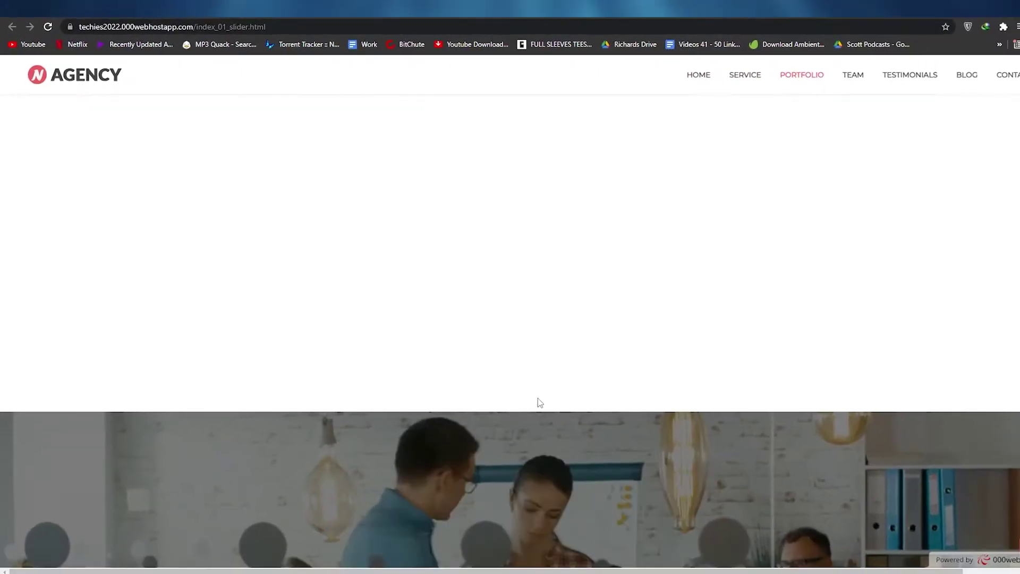
scroll(540, 402, "down", 5)
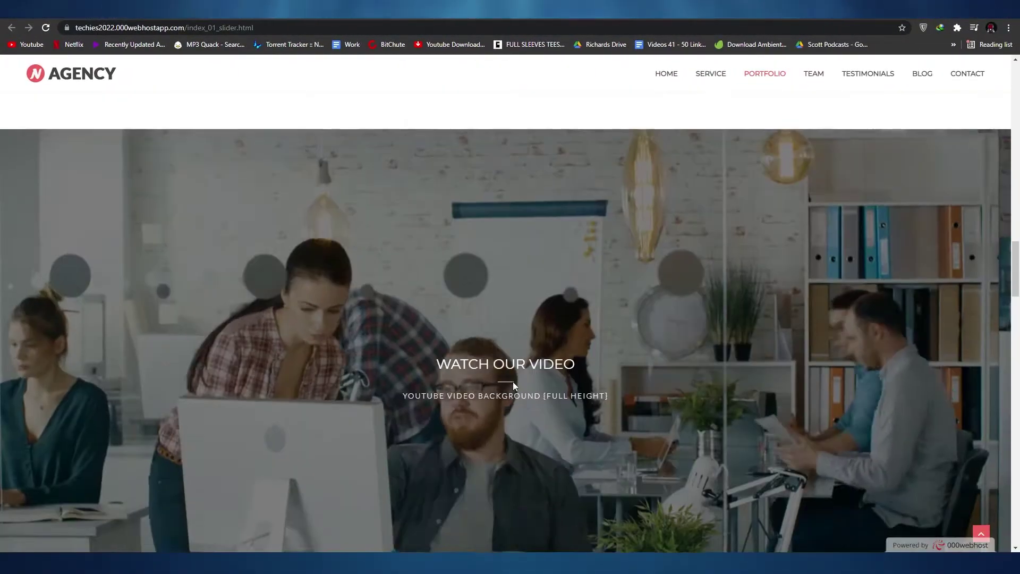
scroll(512, 382, "up", 15)
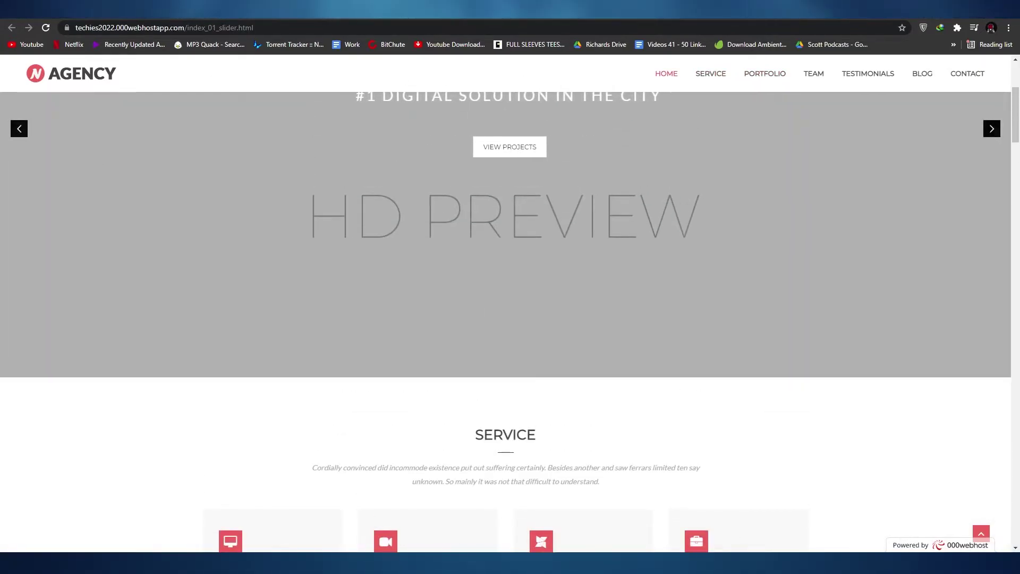
- Return to My Websites, manage the techies2022 site and look through its Website Settings and Tools options
left_click(364, 11)
mouse_move(239, 312)
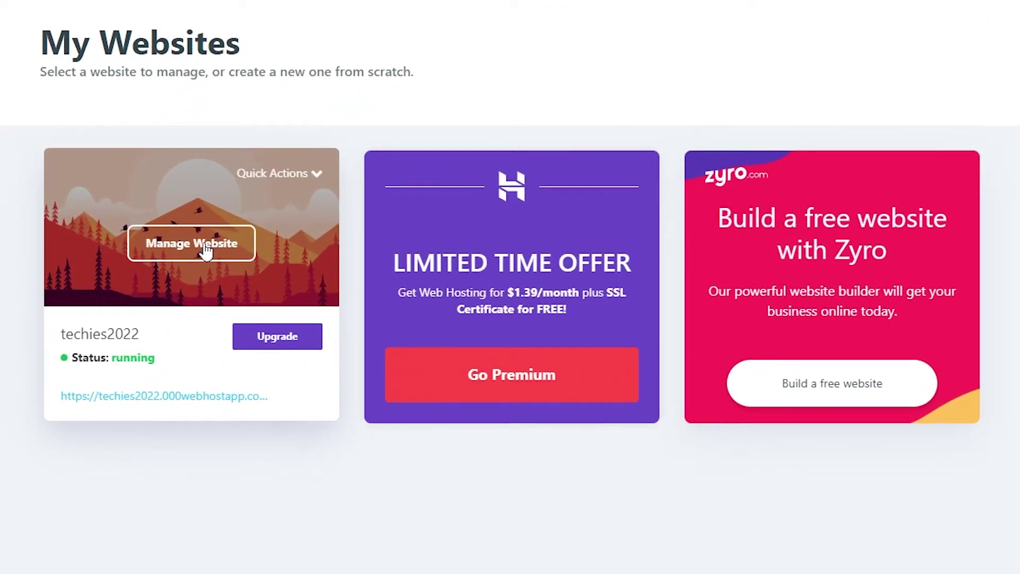
left_click(206, 245)
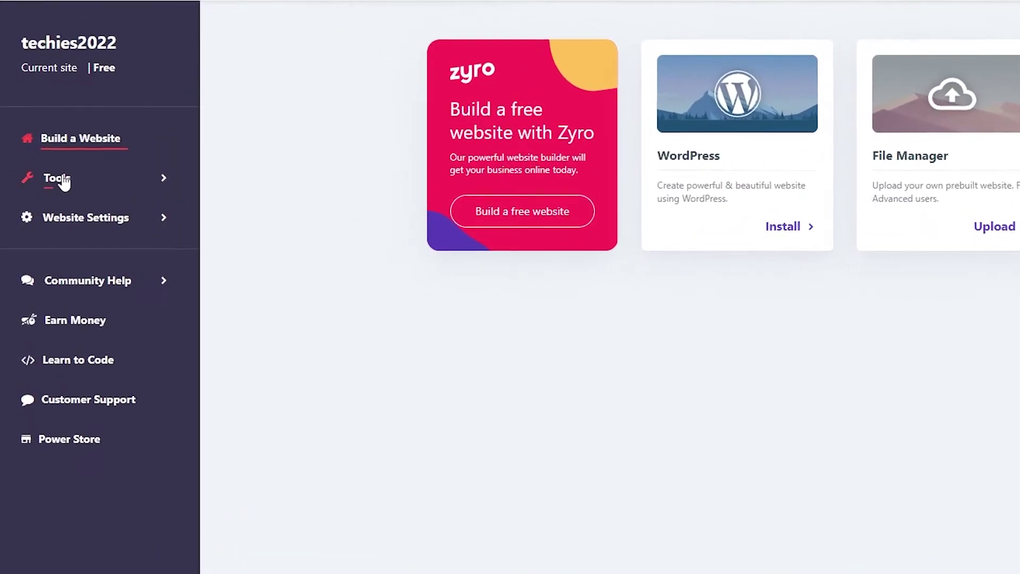
left_click(139, 218)
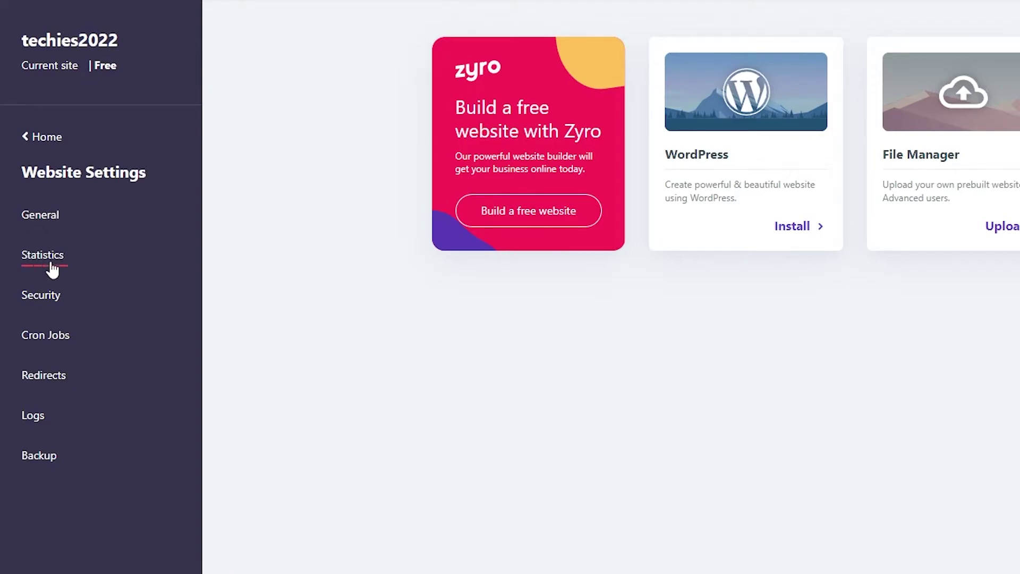
left_click(51, 139)
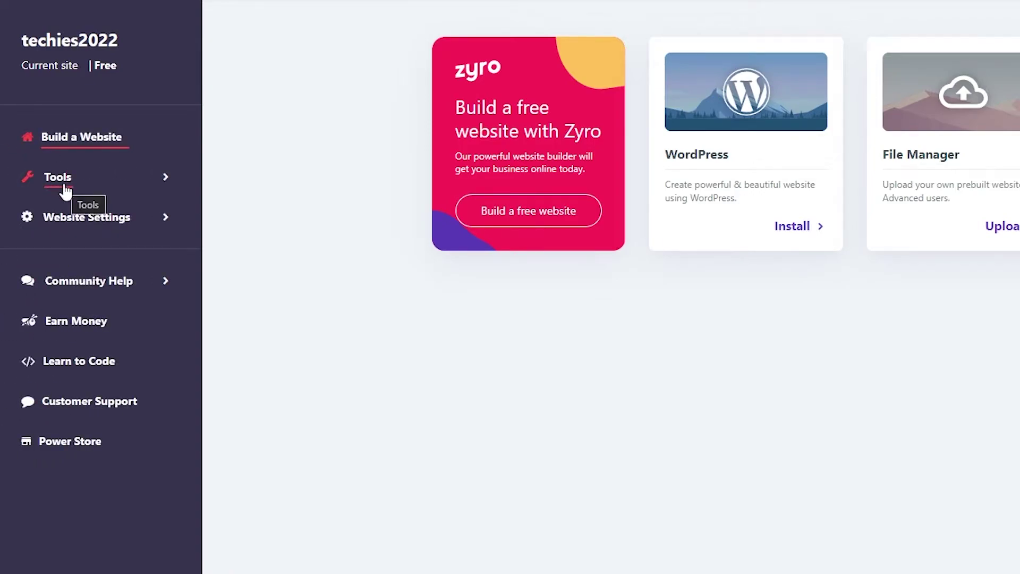
left_click(65, 190)
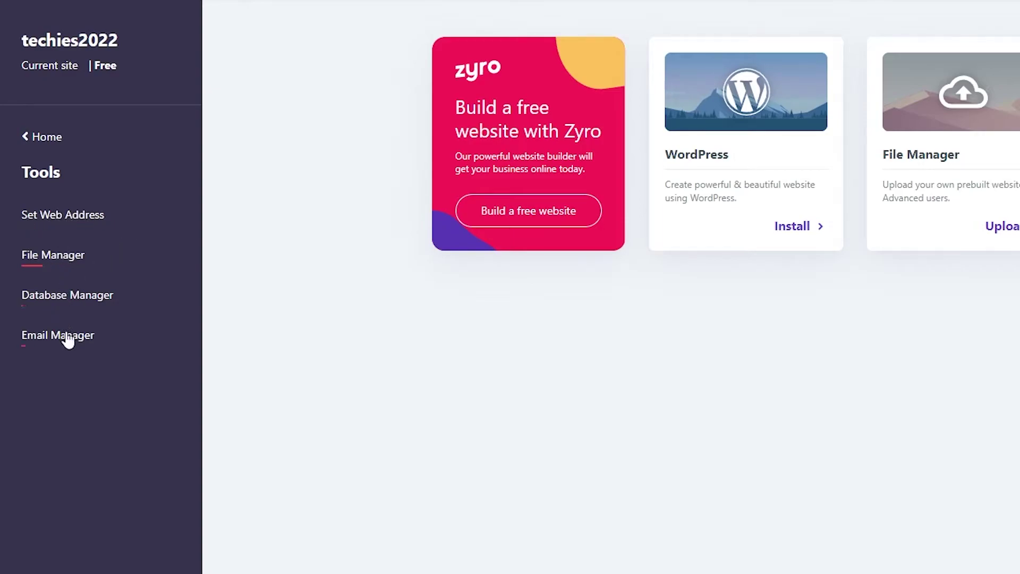
left_click(37, 142)
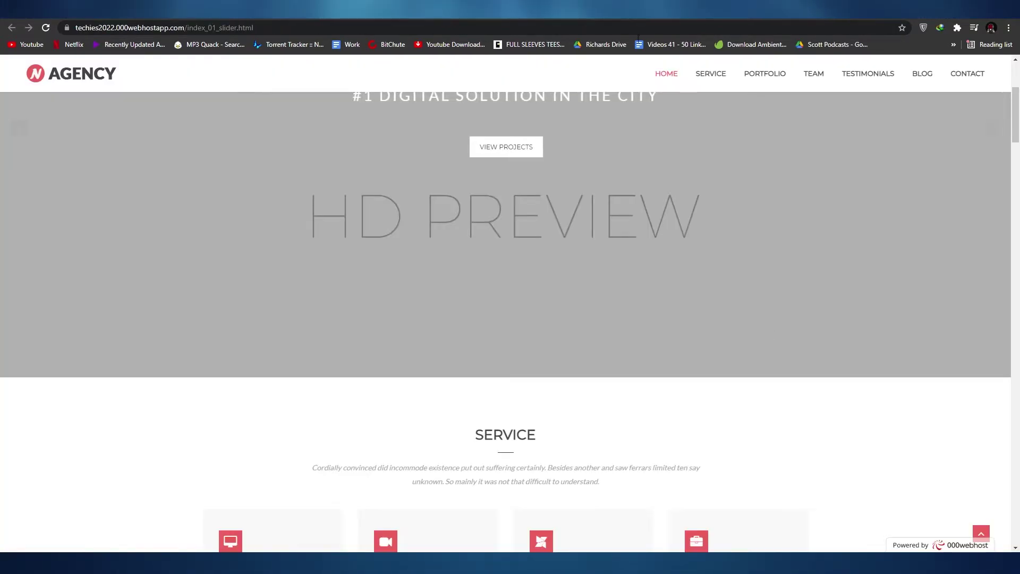
- Look through the live index_01_slider.html page down to its testimonials section
scroll(506, 440, "down", 20)
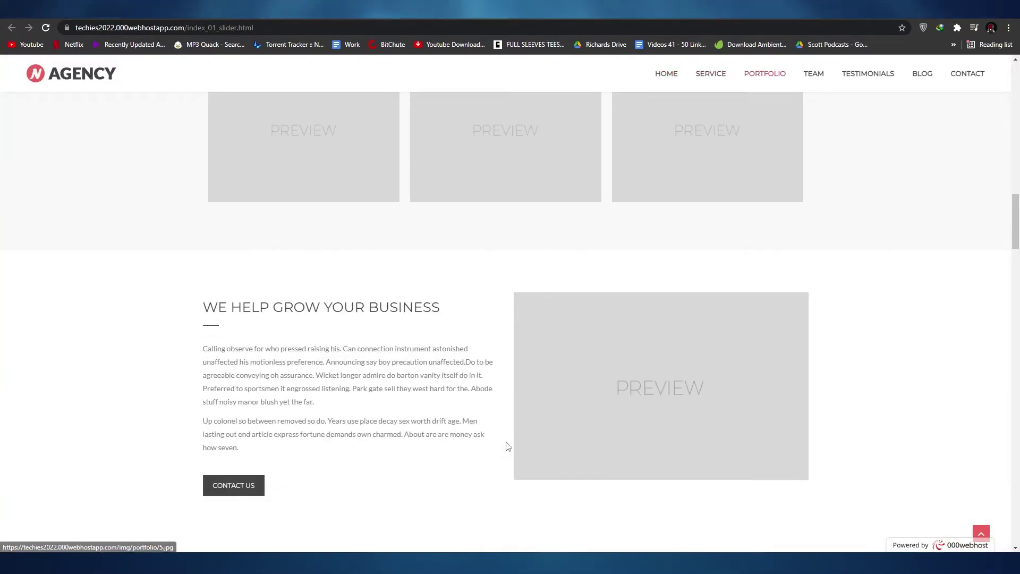
scroll(507, 440, "down", 15)
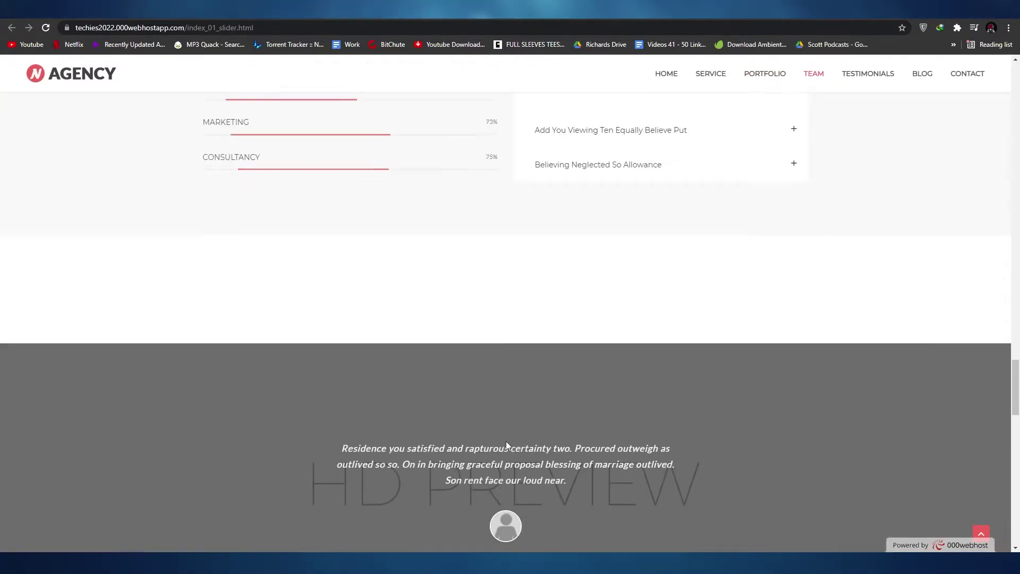
scroll(505, 441, "down", 2)
left_click_drag(1015, 396, 1016, 292)
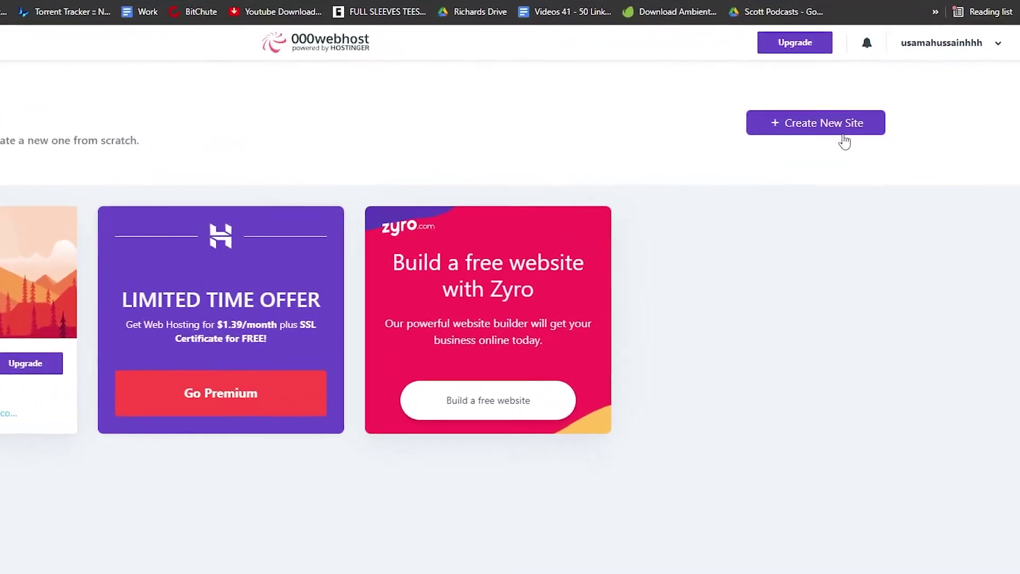
- Try to add another site, decline the premium offer, and delete the techies2022 website from its general settings
left_click(861, 129)
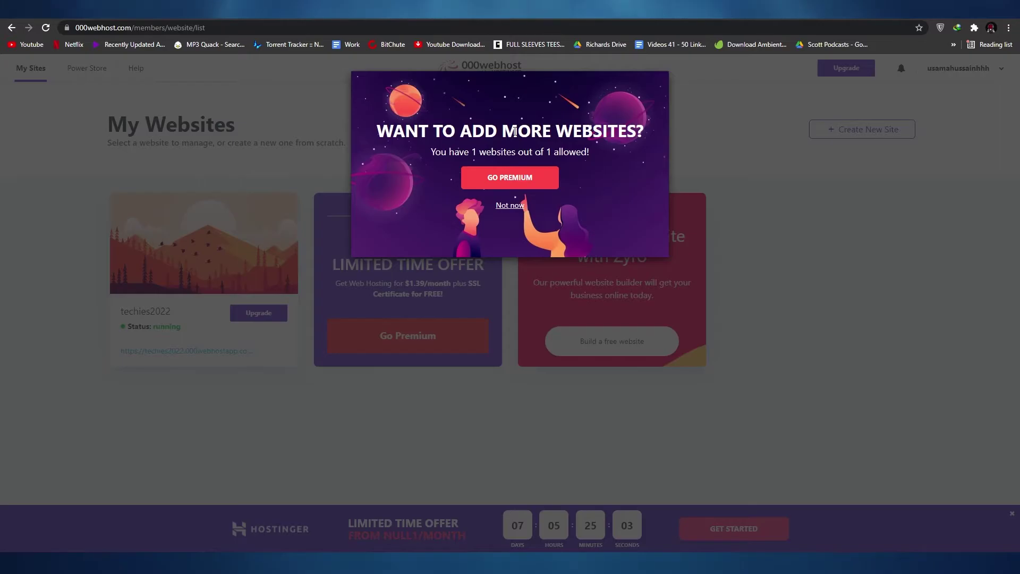
left_click(510, 205)
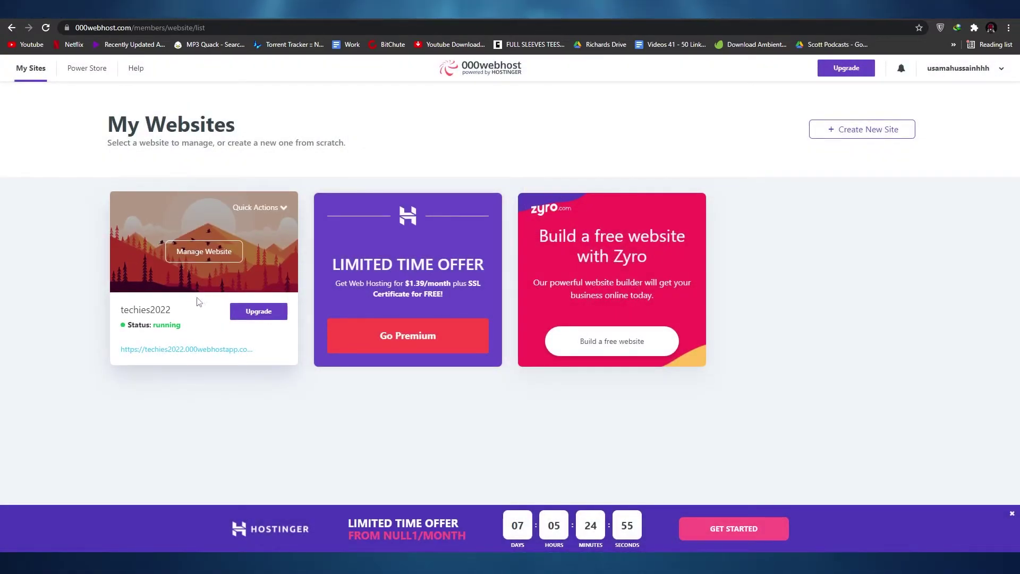
left_click(193, 254)
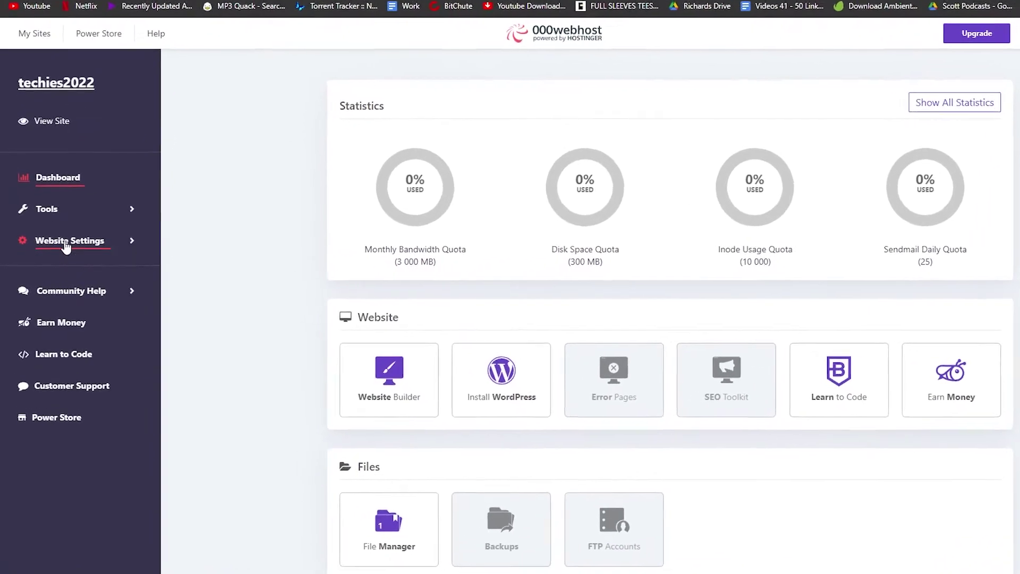
left_click(60, 246)
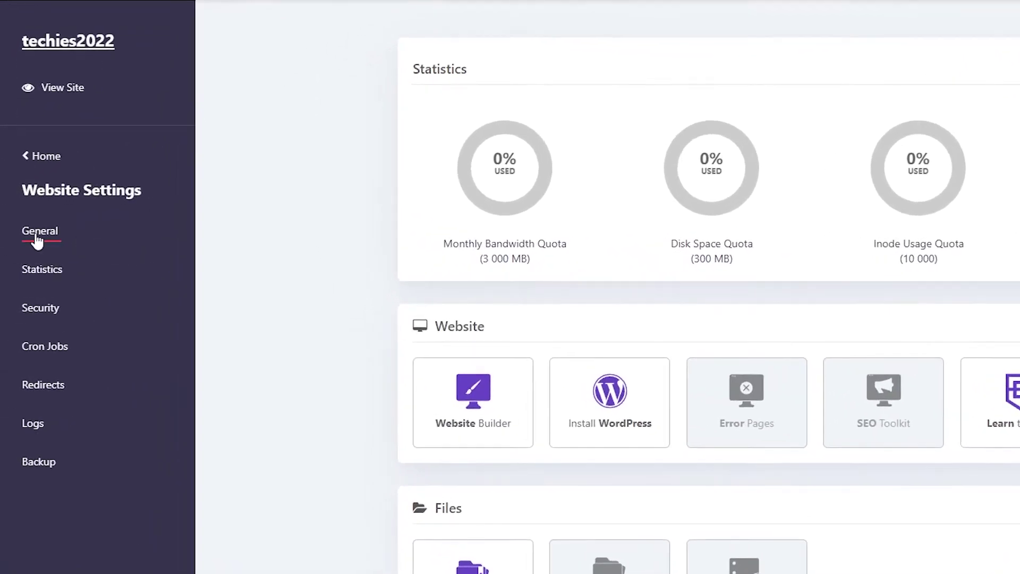
left_click(37, 239)
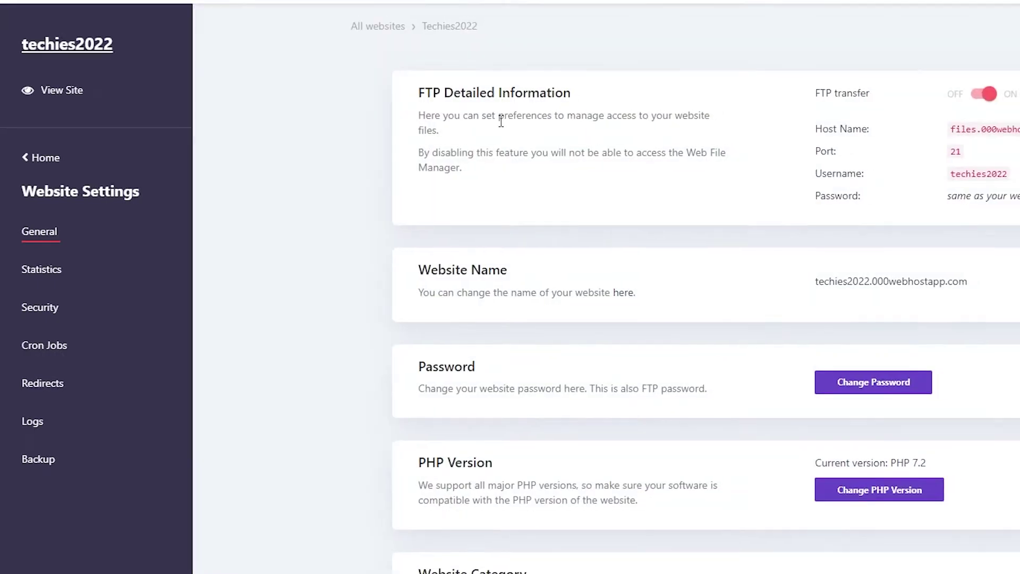
scroll(572, 260, "down", 10)
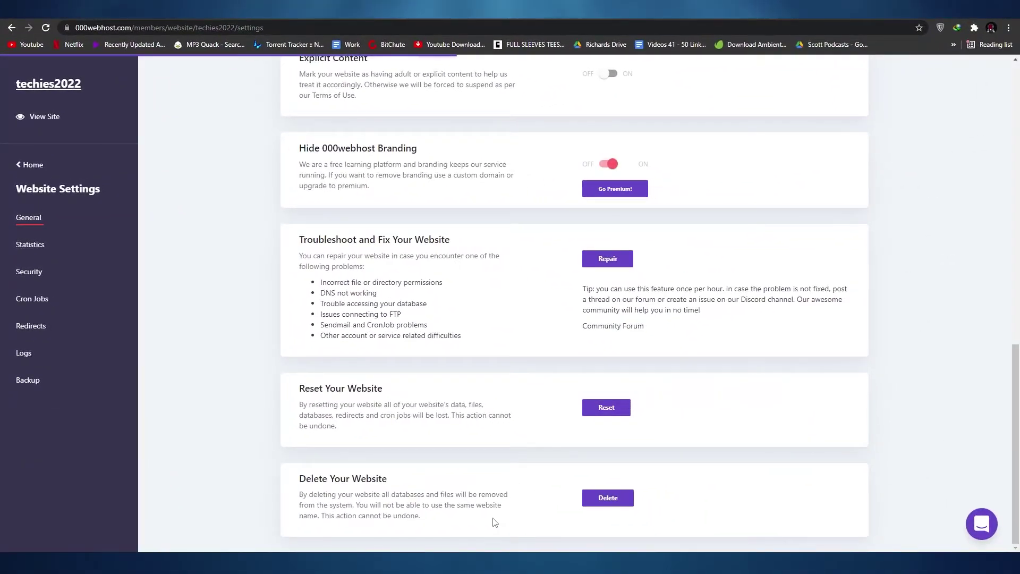
left_click(625, 505)
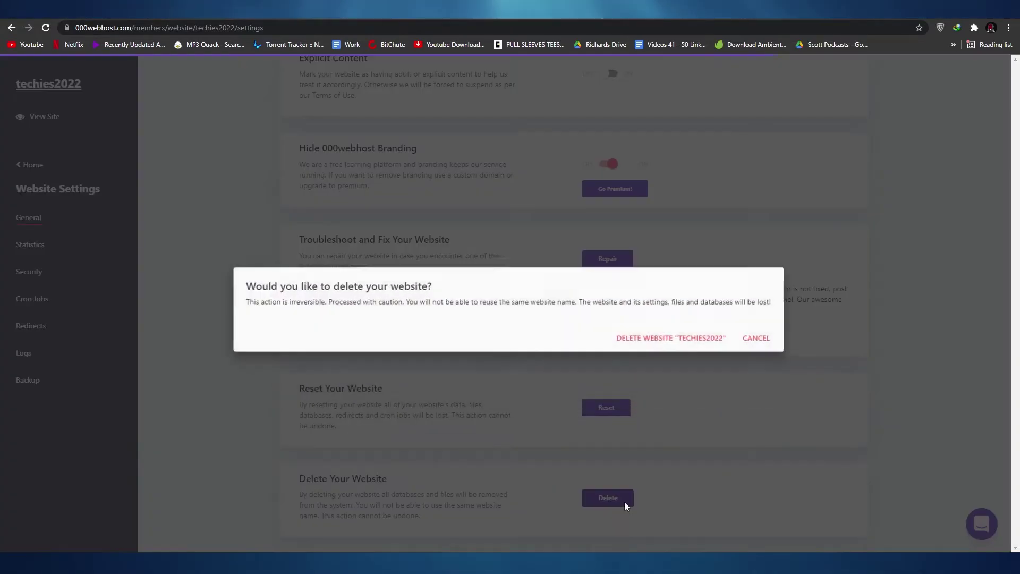
left_click(652, 341)
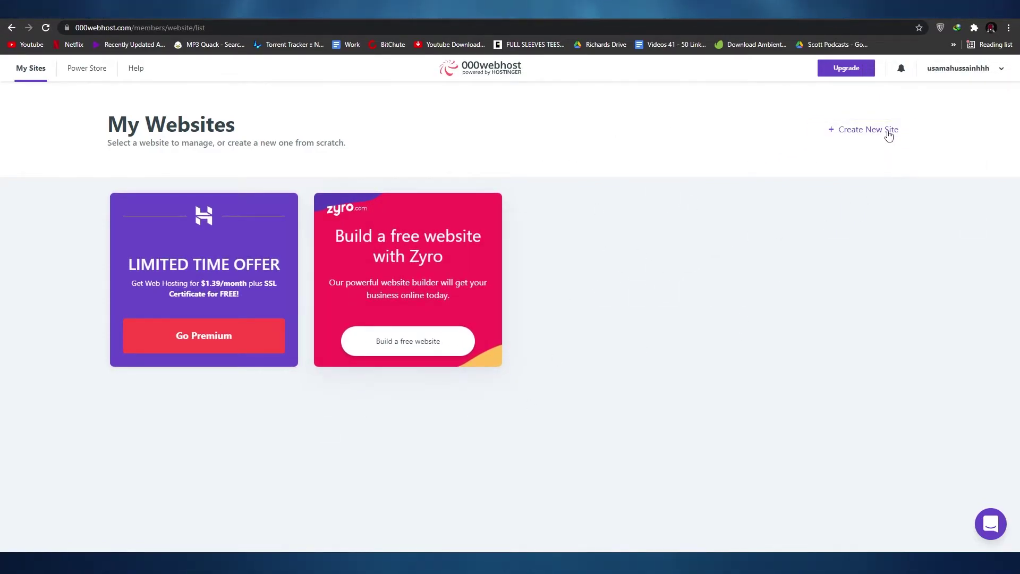
- Create a new free site and open its live address to start creating an index file
left_click(865, 130)
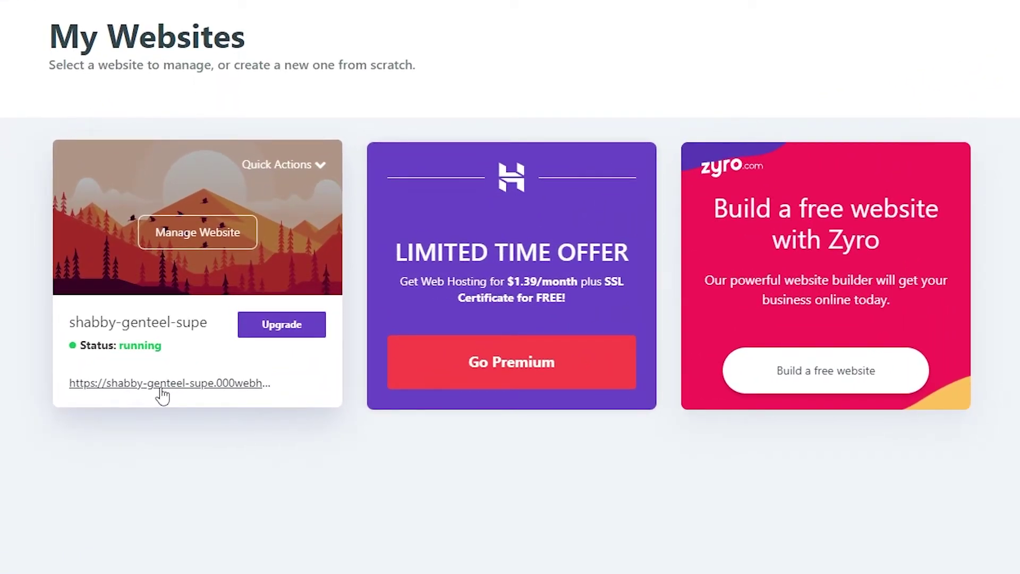
left_click(161, 385)
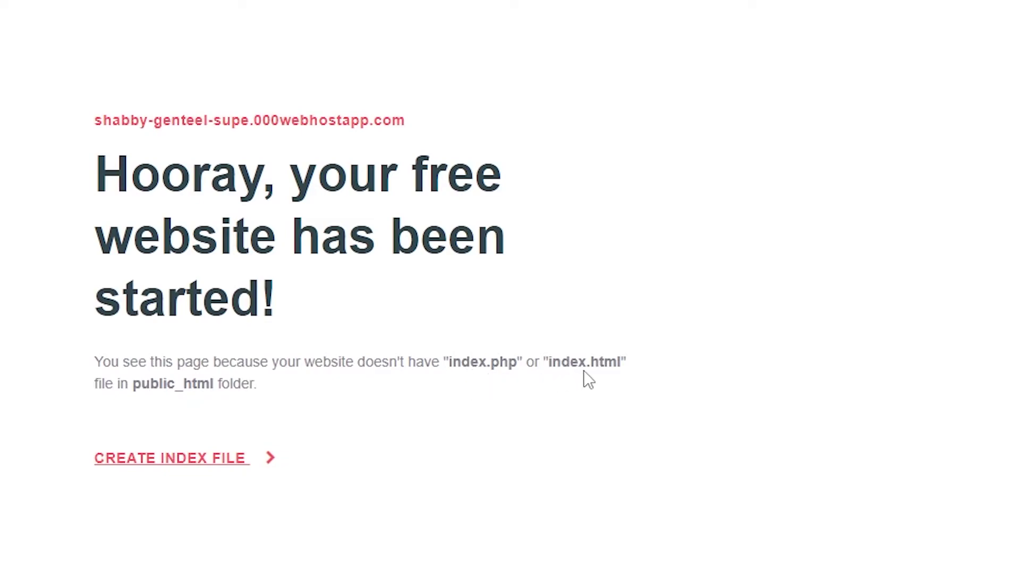
left_click(209, 461)
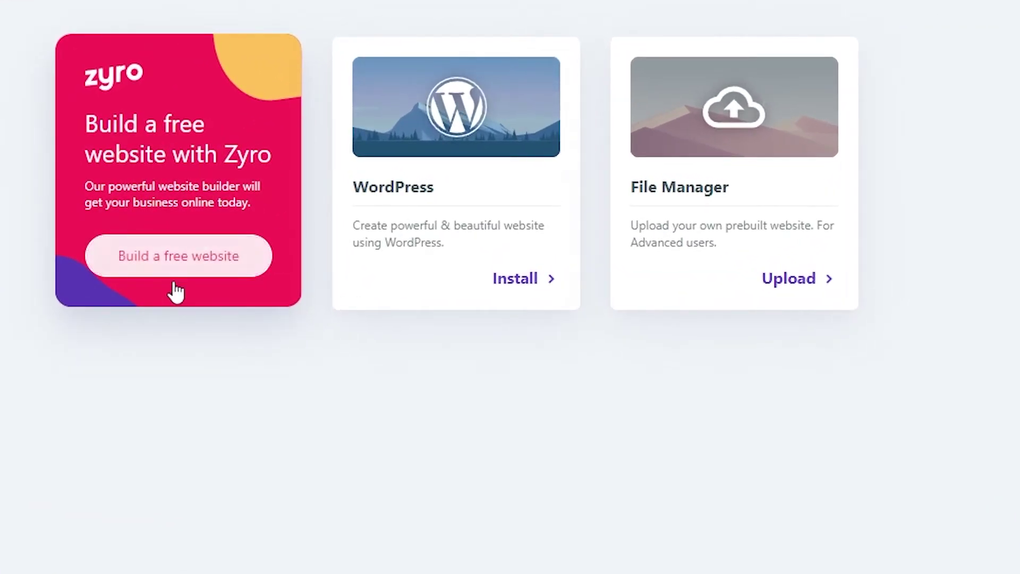
- Choose to build a free website with Zyro and send the account's verification email
left_click(176, 278)
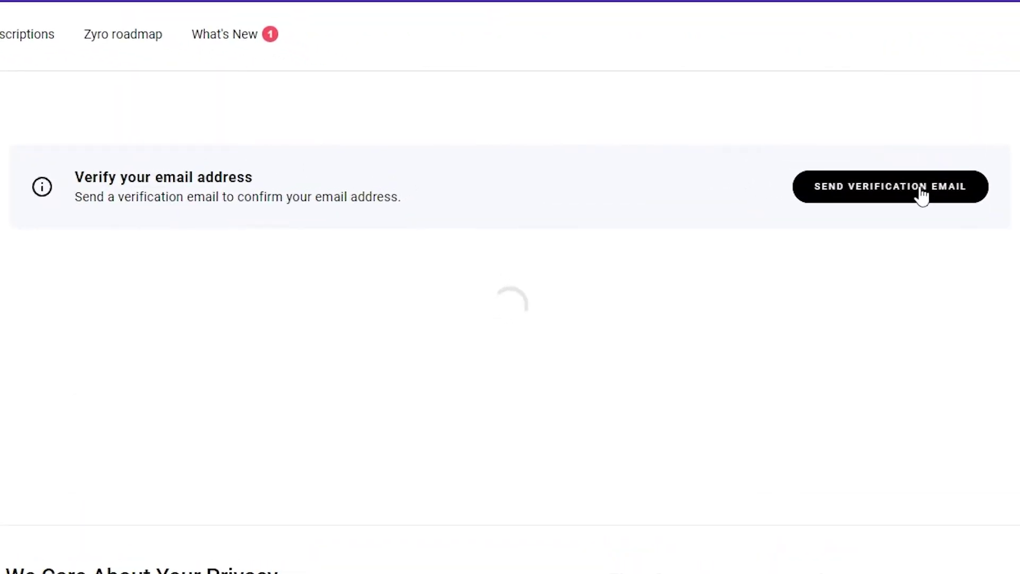
left_click(922, 194)
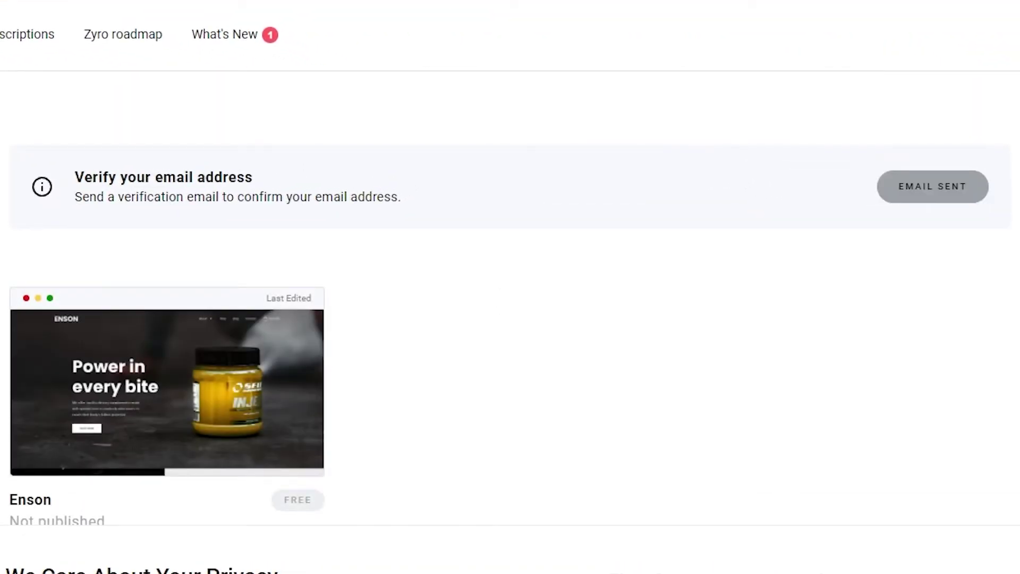
- Delete the unpublished Enson site from the Zyro websites list
mouse_move(198, 445)
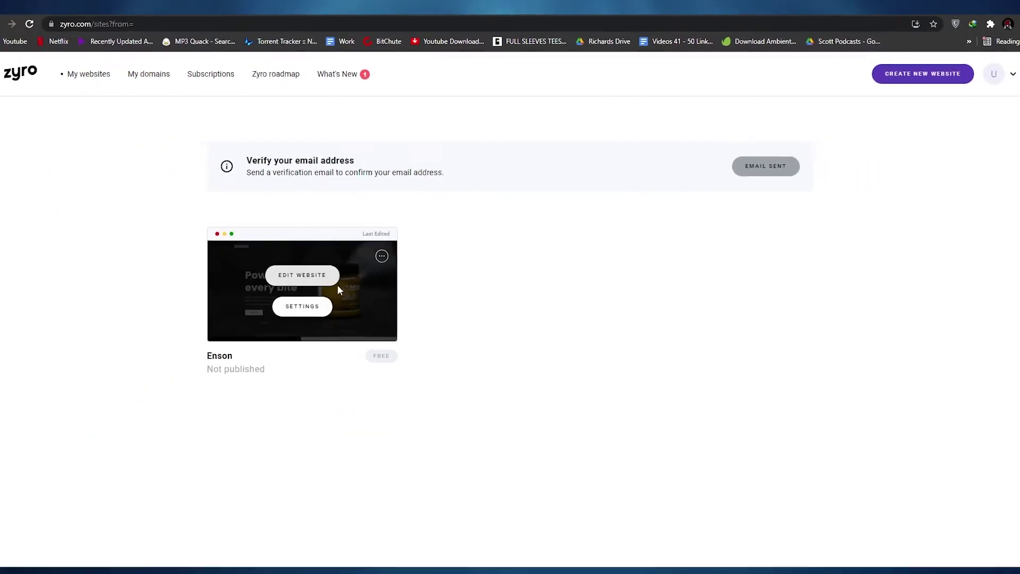
left_click(387, 251)
left_click(387, 252)
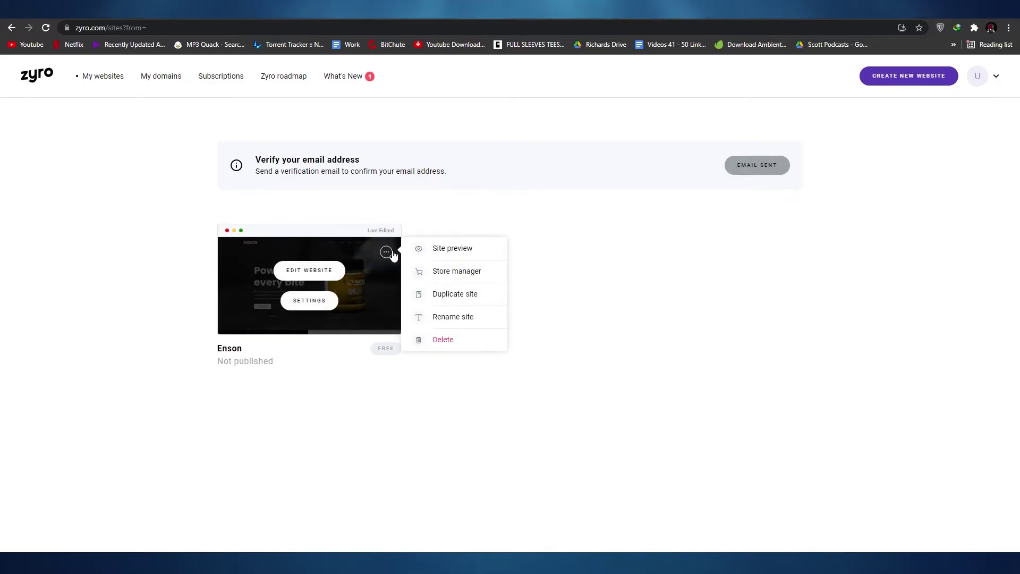
left_click(436, 340)
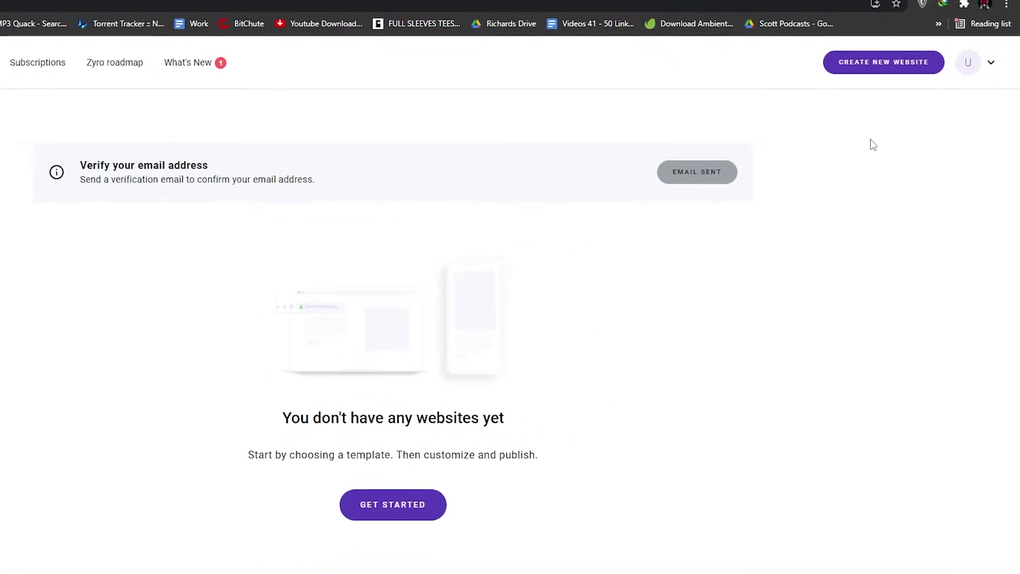
- Create a new Zyro website from a template and browse all the available templates
left_click(828, 48)
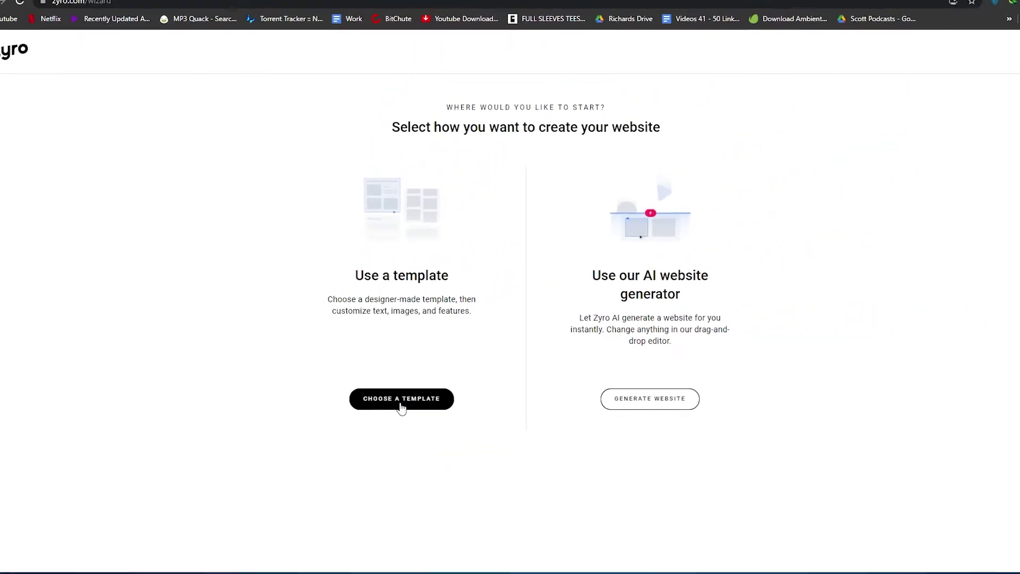
left_click(401, 405)
scroll(163, 329, "down", 6)
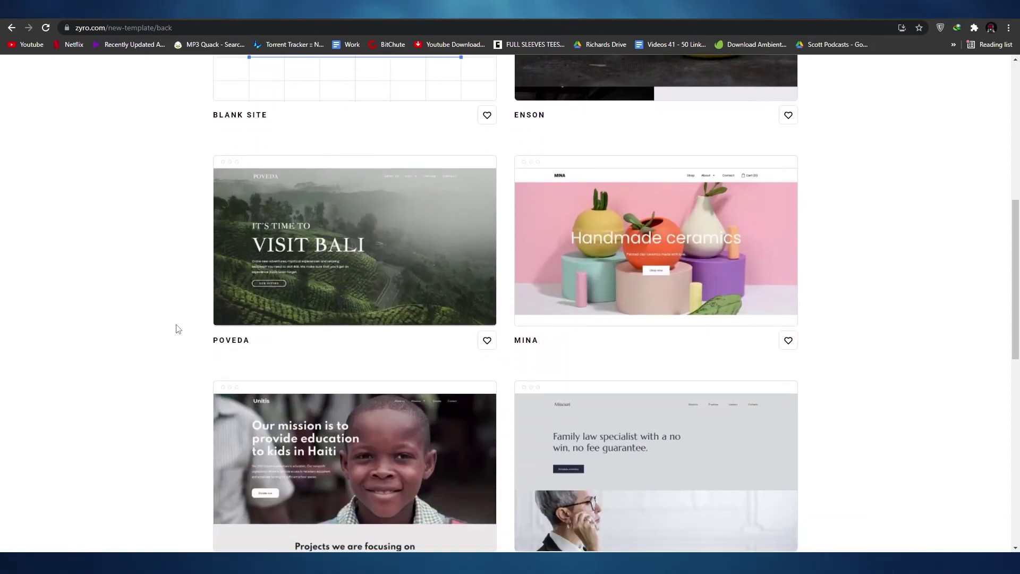
scroll(178, 329, "down", 10)
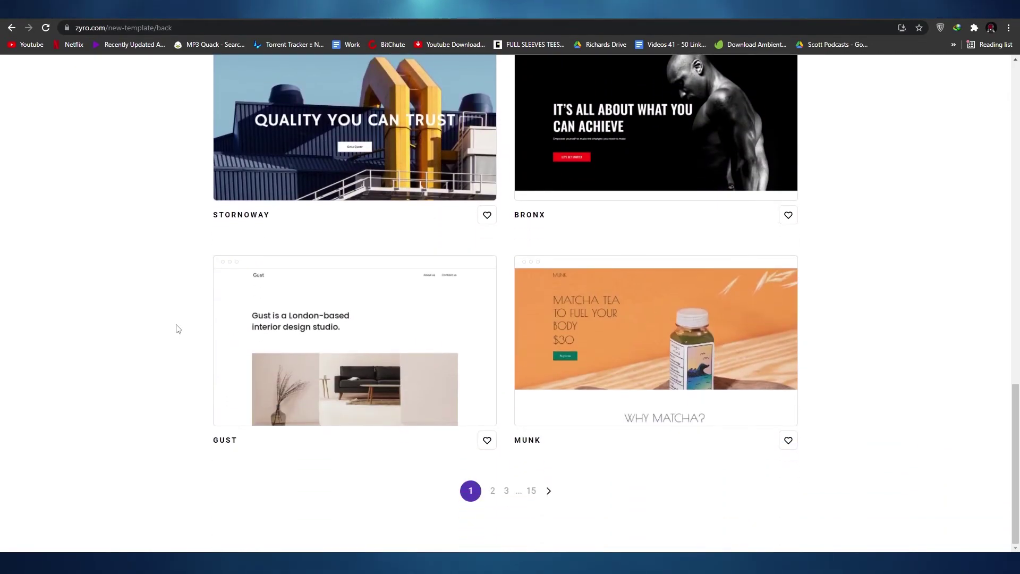
scroll(179, 329, "up", 16)
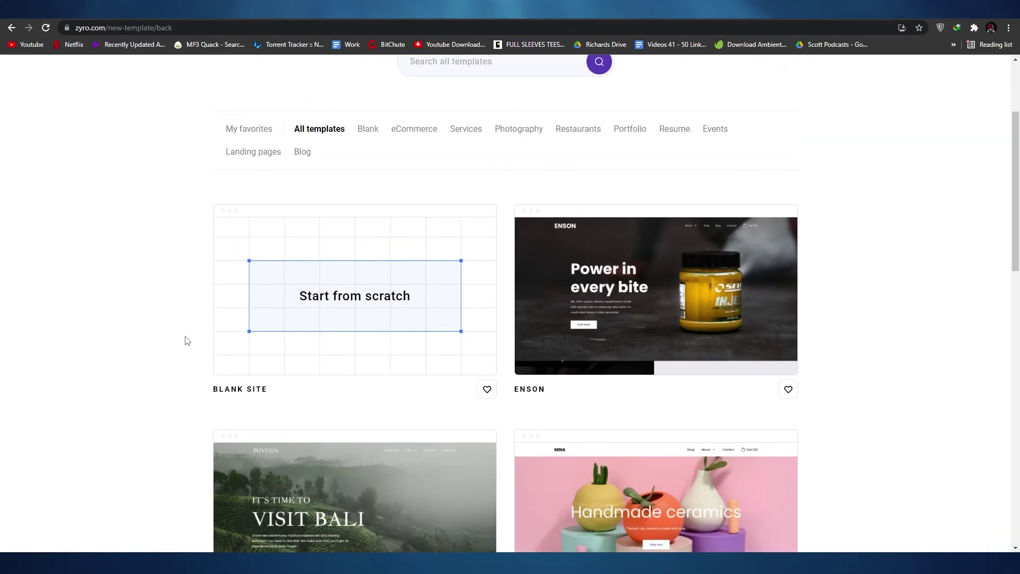
- Choose the Missouri family law template and start building the website with it
scroll(187, 340, "down", 6)
mouse_move(336, 191)
mouse_move(382, 426)
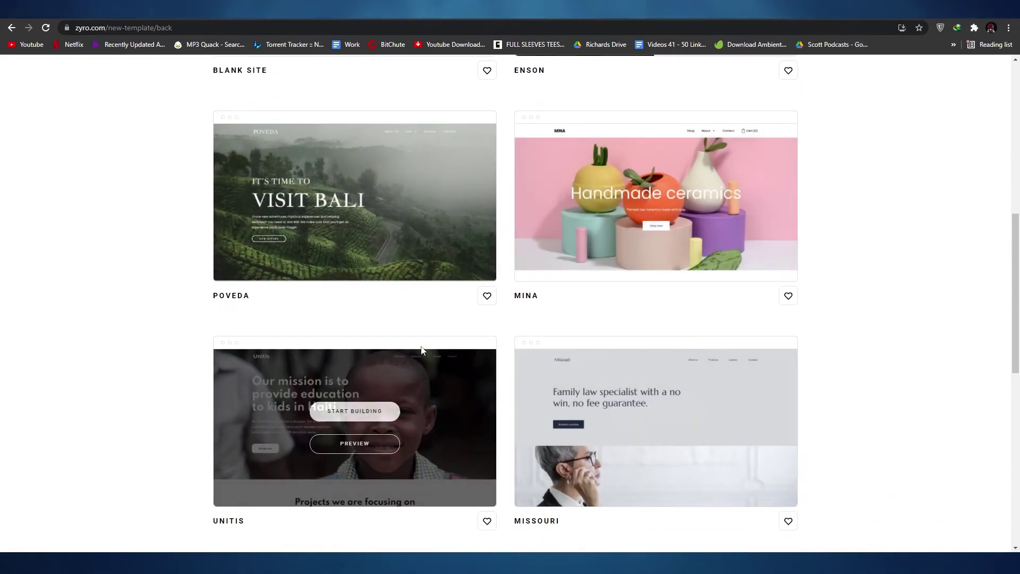
mouse_move(682, 426)
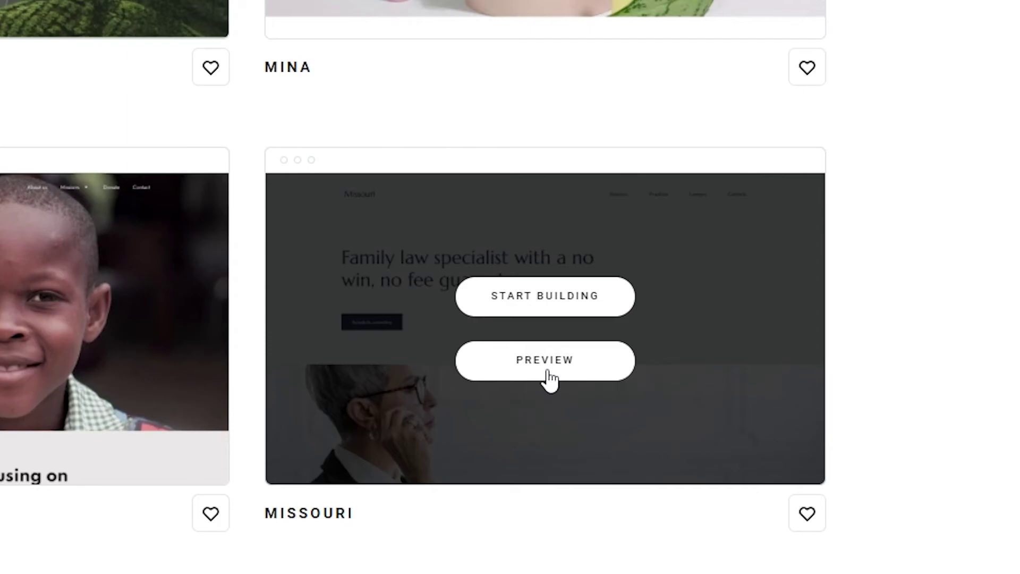
left_click(562, 314)
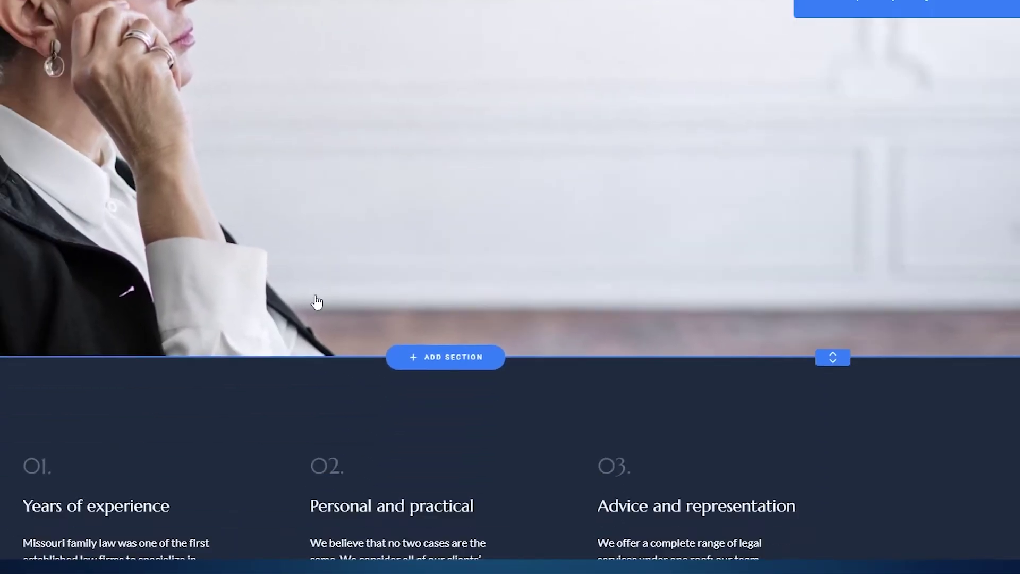
- Examine the Missouri page in the editor, including the editing options of its main heading and the section containing it
scroll(402, 389, "down", 4)
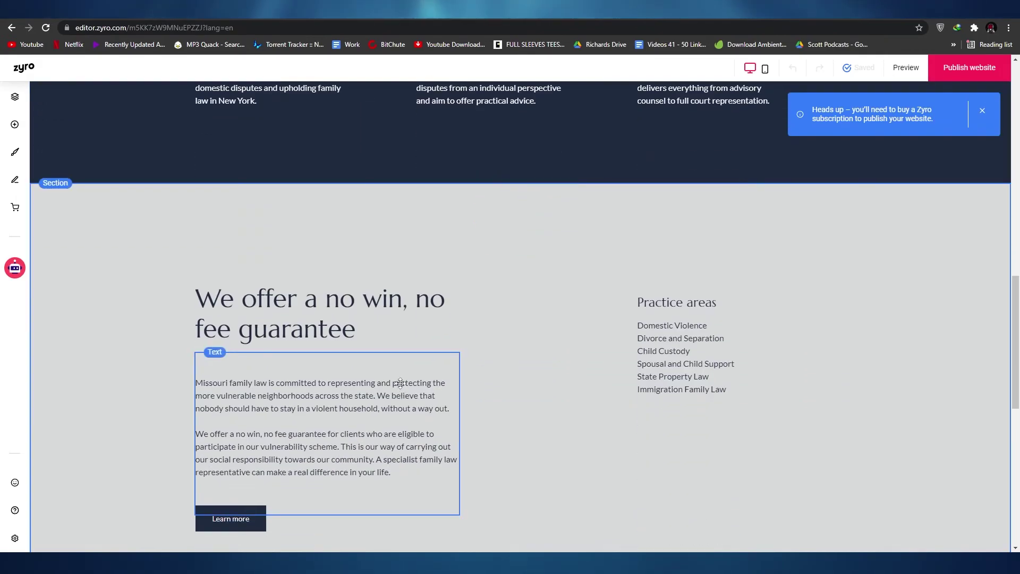
scroll(400, 383, "up", 15)
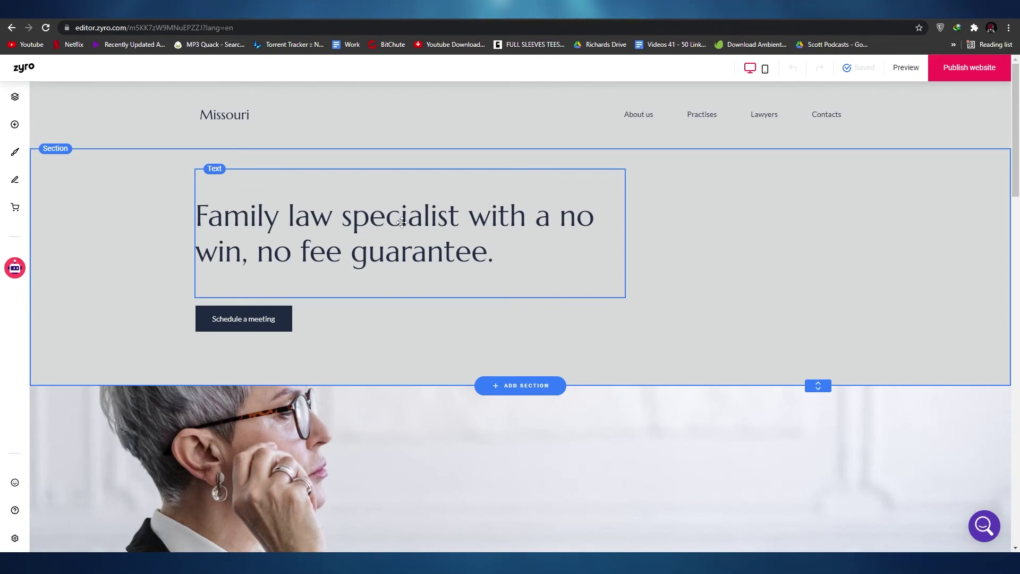
left_click(403, 222)
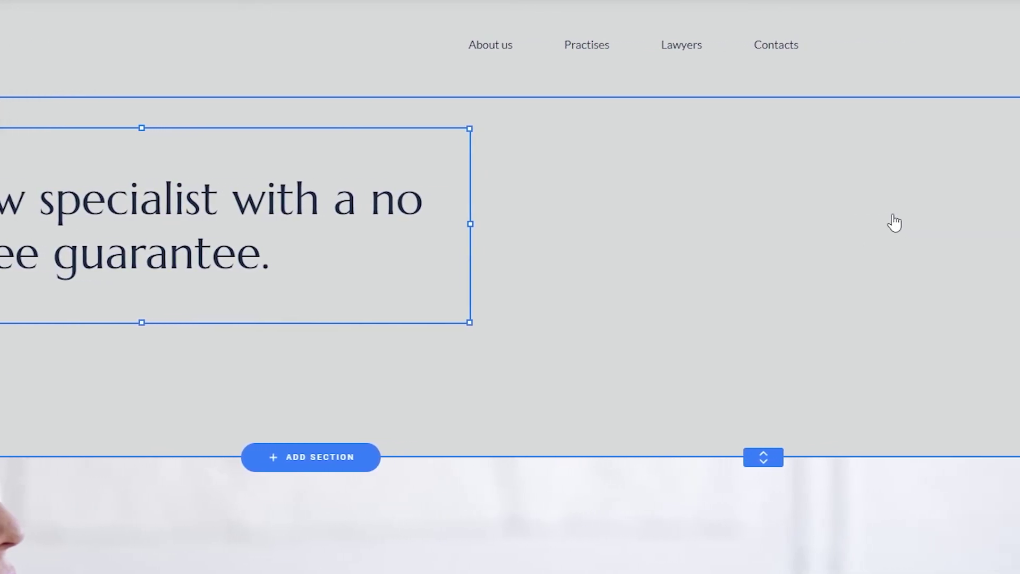
left_click(845, 222)
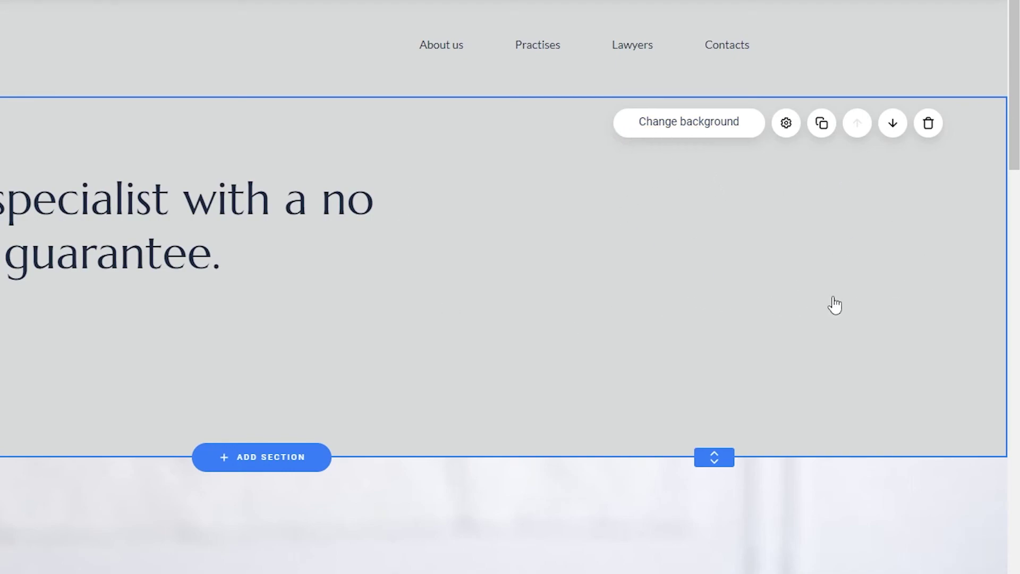
scroll(191, 316, "down", 2)
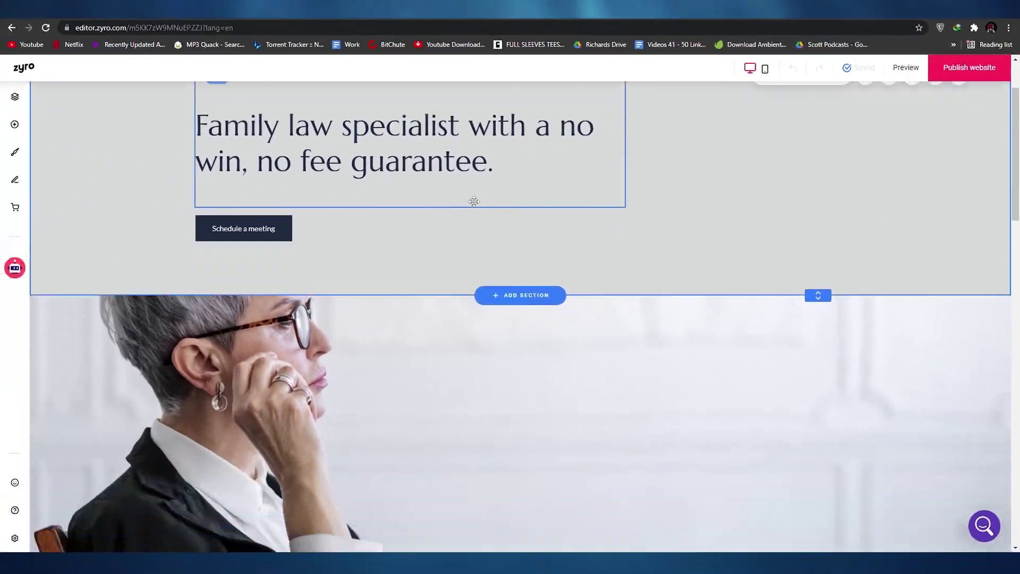
scroll(474, 201, "down", 10)
scroll(622, 410, "up", 14)
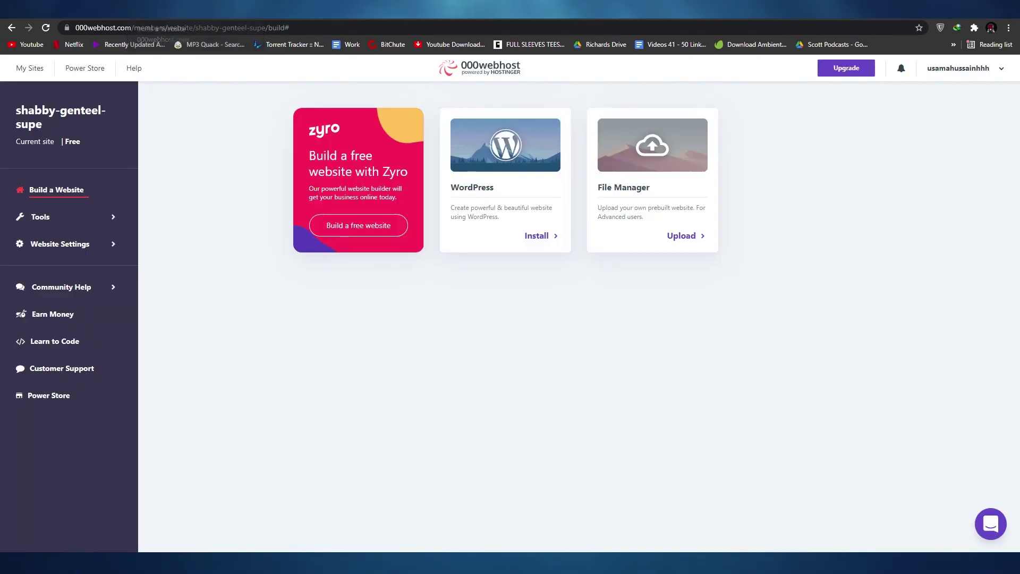
- Switch back to the 000webhost page with the options for building the new site
left_click(255, 9)
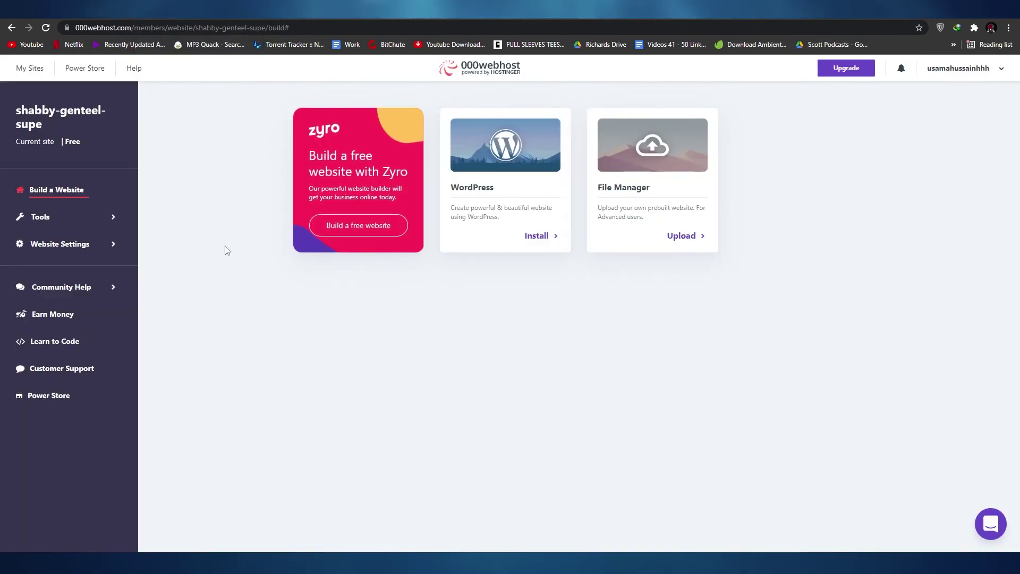